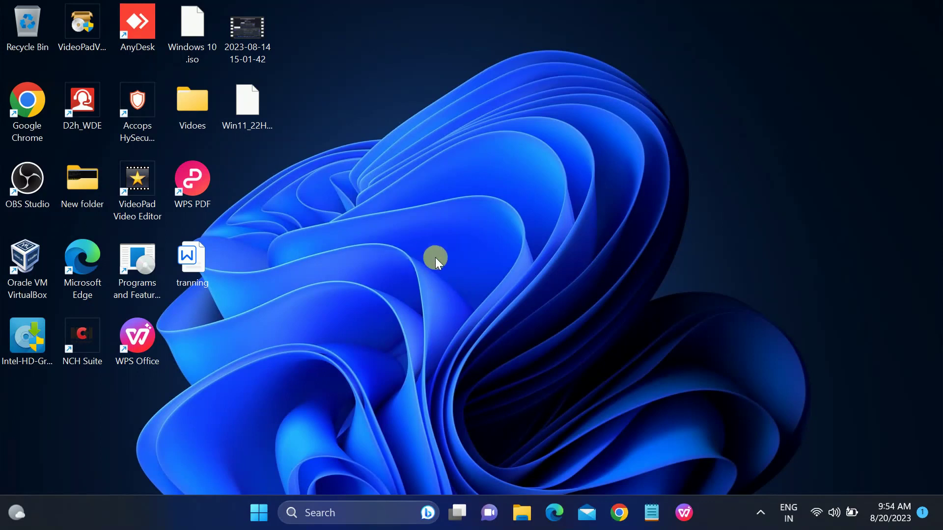
Open Control Panel and set its items to display as large icons
left_click(311, 513)
type("con")
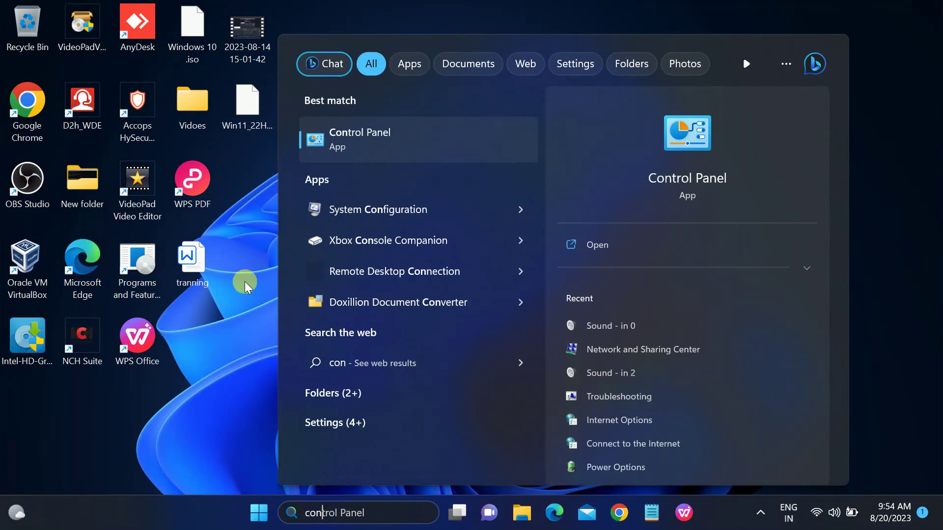
left_click(380, 148)
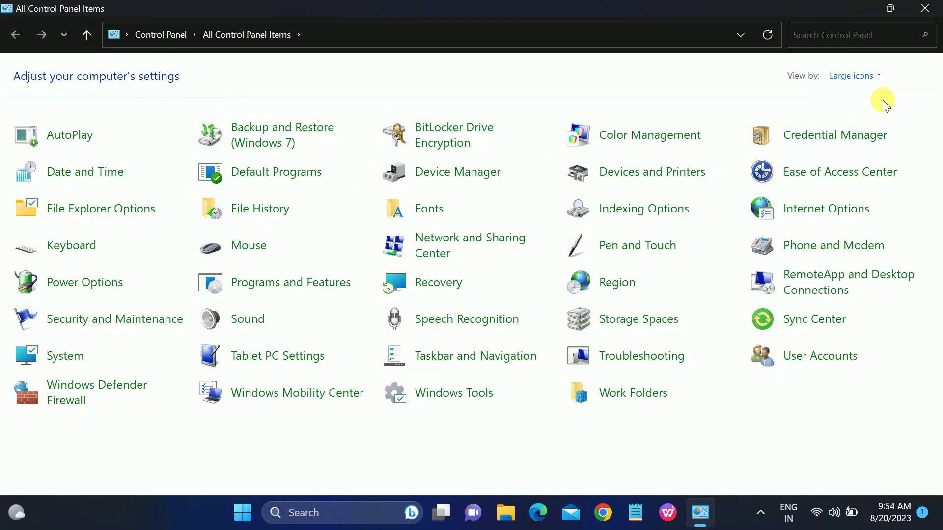
left_click(857, 76)
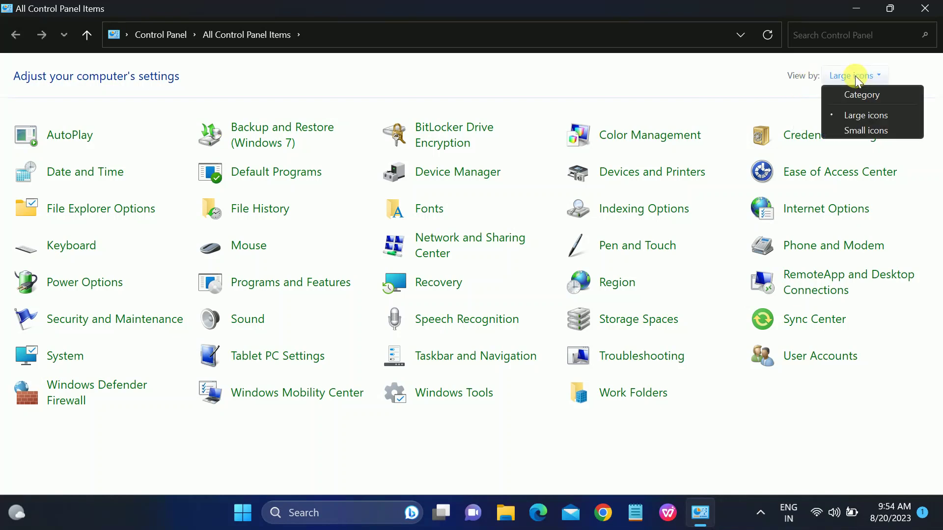
left_click(860, 122)
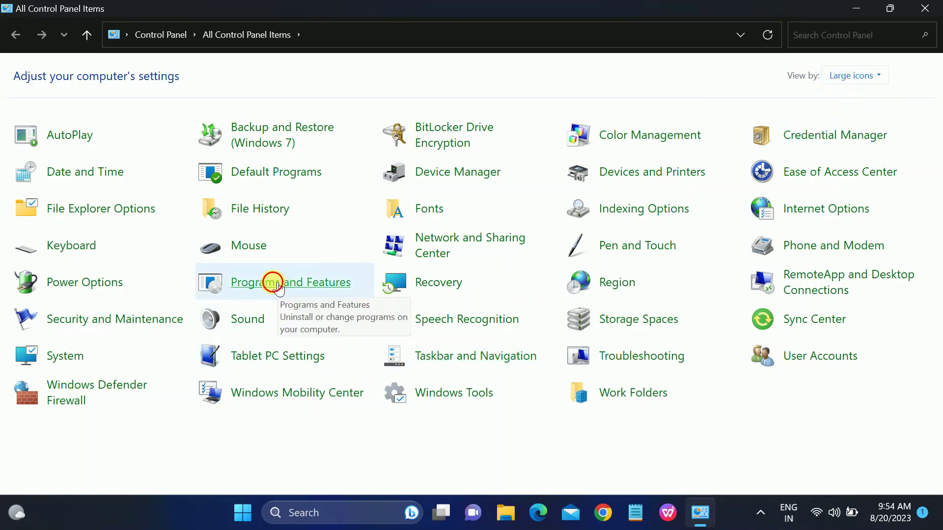
From Programs and Features, turn on the Windows Subsystem for Linux feature and restart the PC to finish installing it
left_click(272, 282)
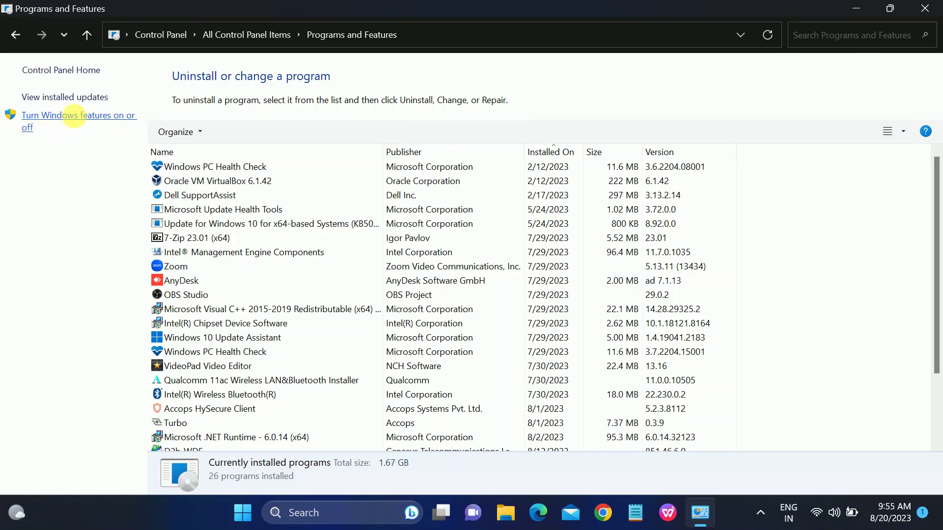
left_click(77, 117)
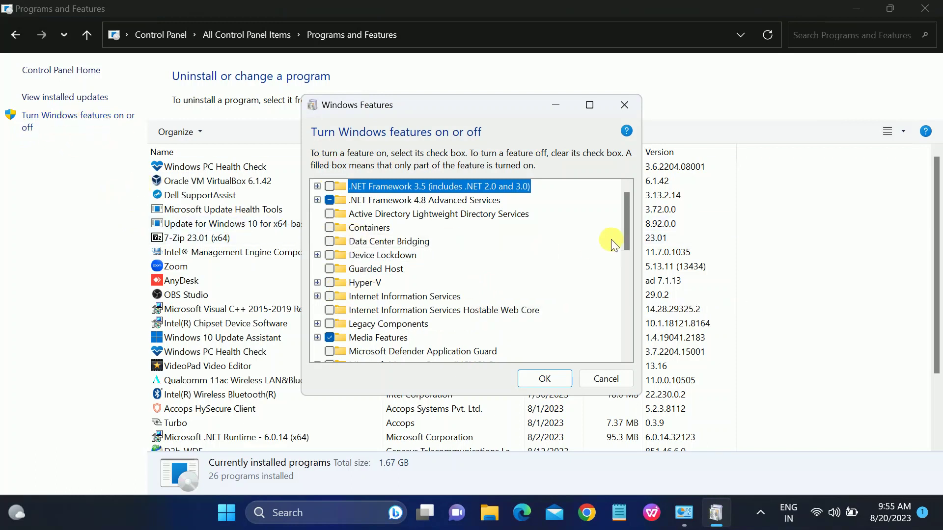
left_click_drag(625, 230, 624, 344)
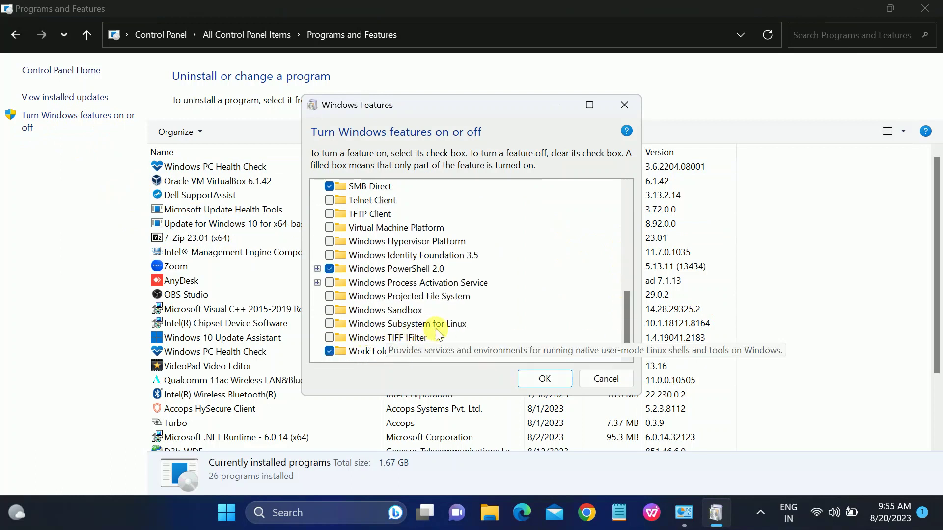
left_click(330, 325)
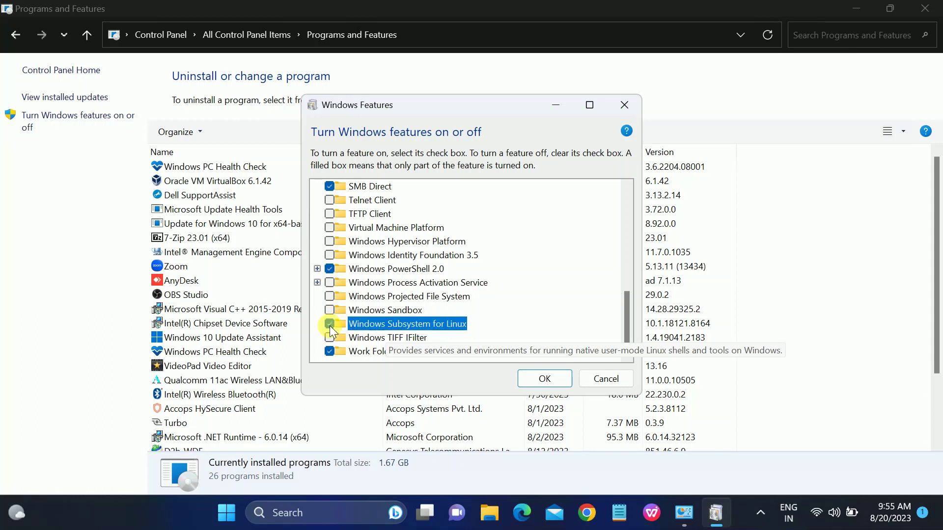
left_click(535, 381)
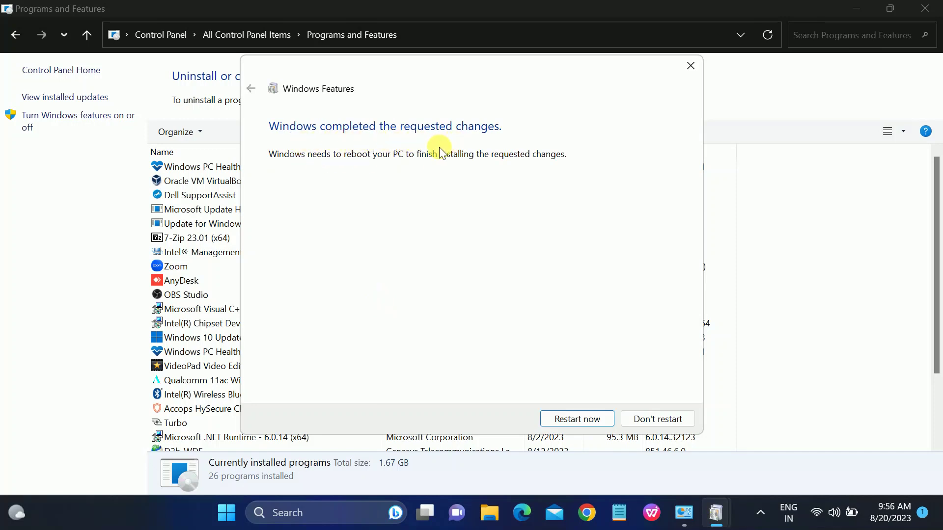
left_click(559, 421)
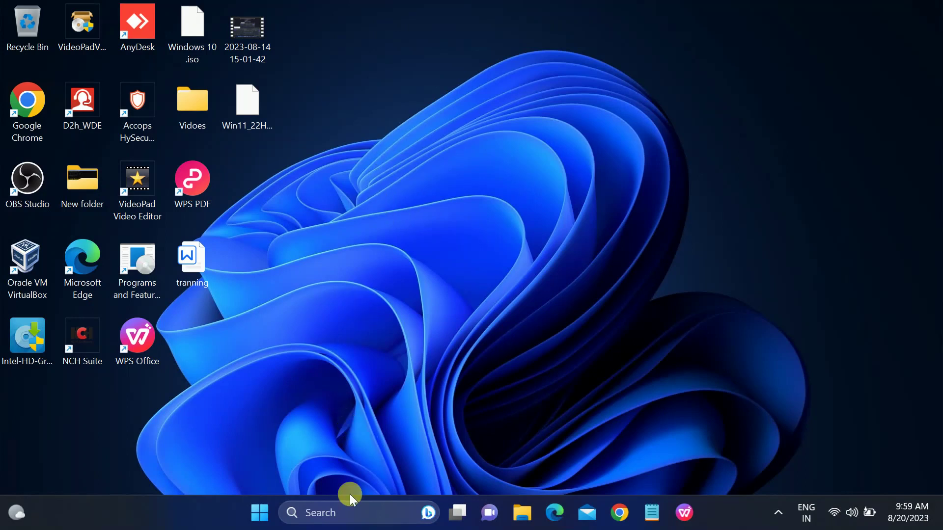
Open Command Prompt as administrator and run the bash command
left_click(321, 516)
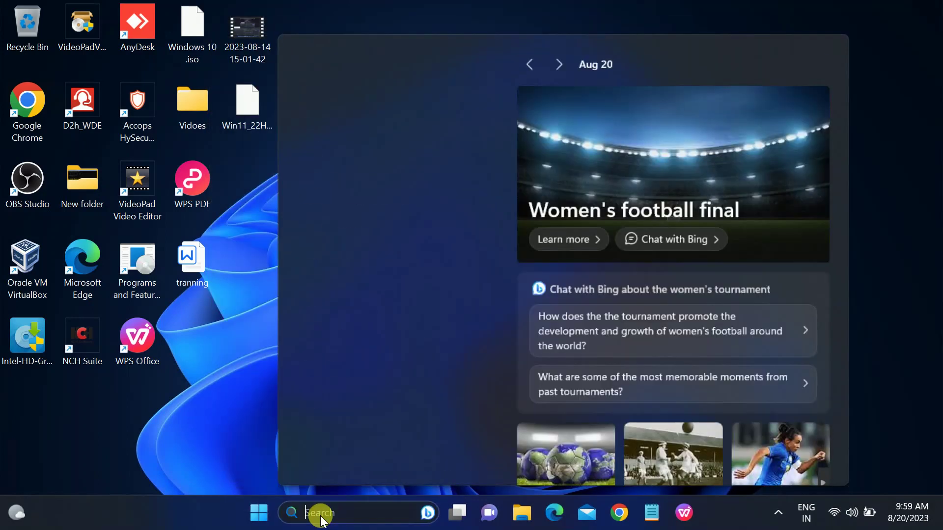
type("cmd")
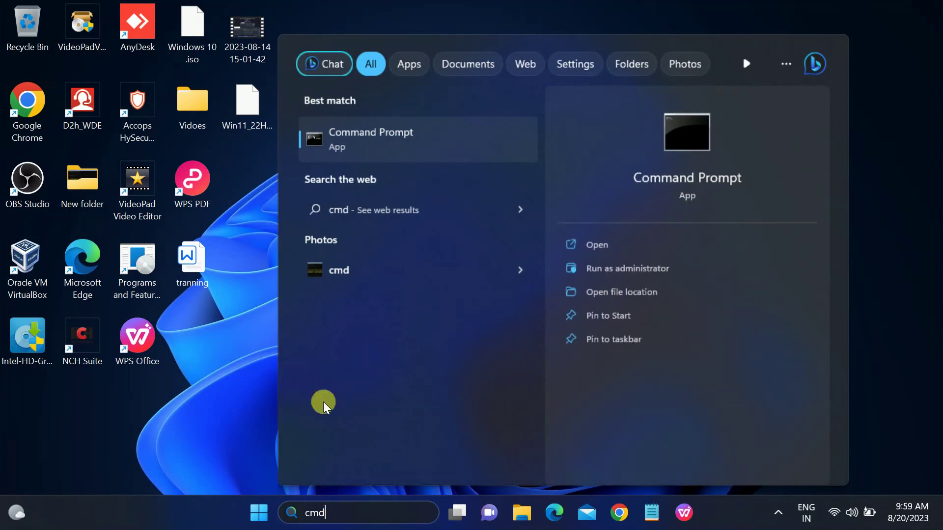
left_click(594, 268)
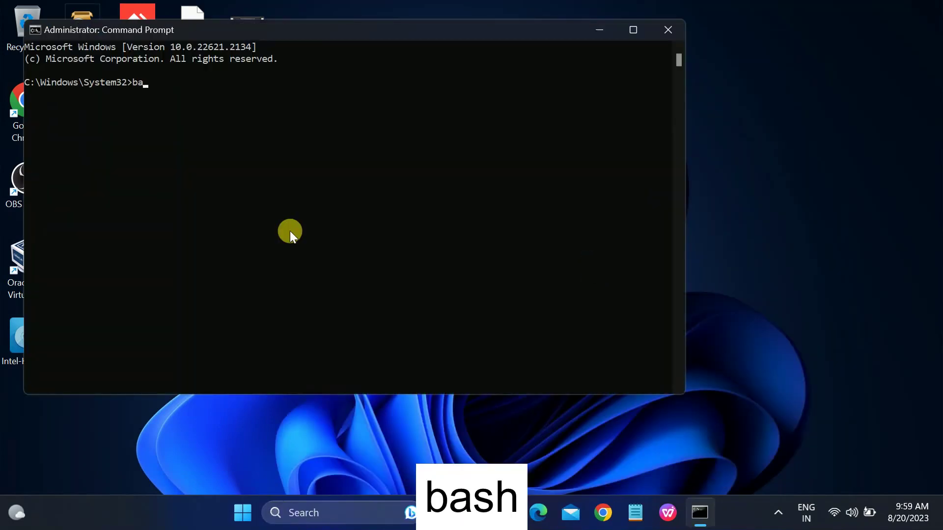
type("bash")
key("Return")
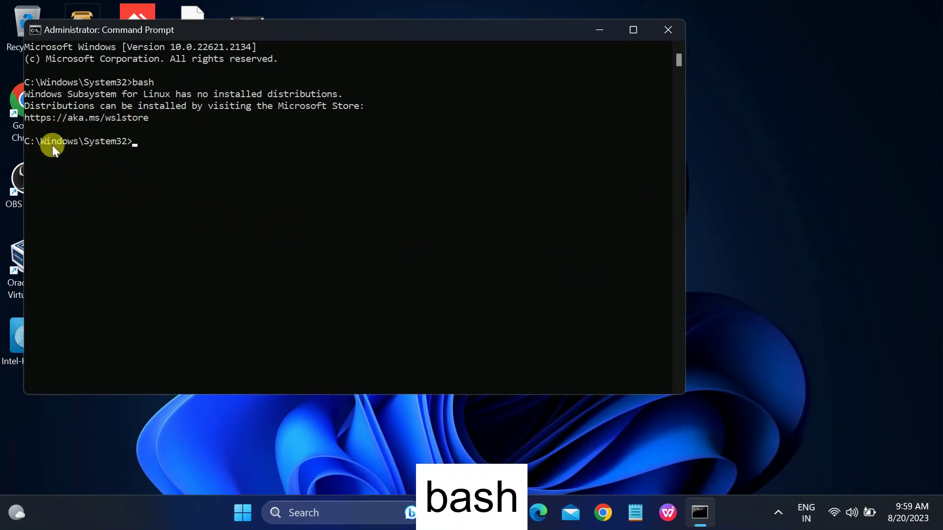
Find and open the Microsoft Store app
left_click(296, 511)
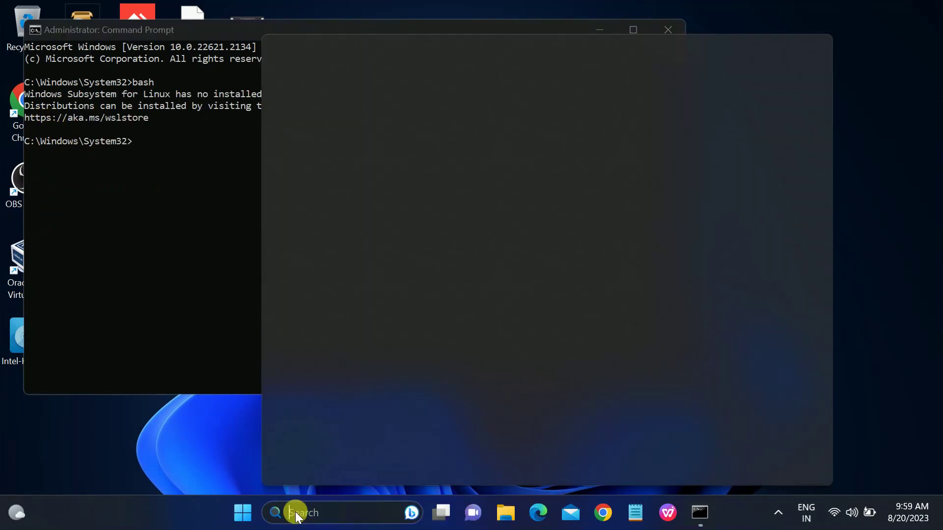
type("mict")
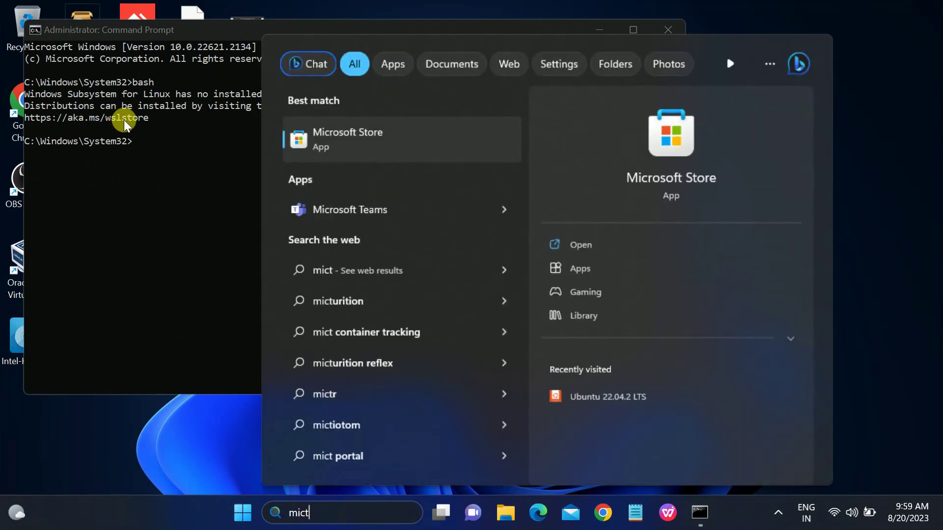
left_click(347, 148)
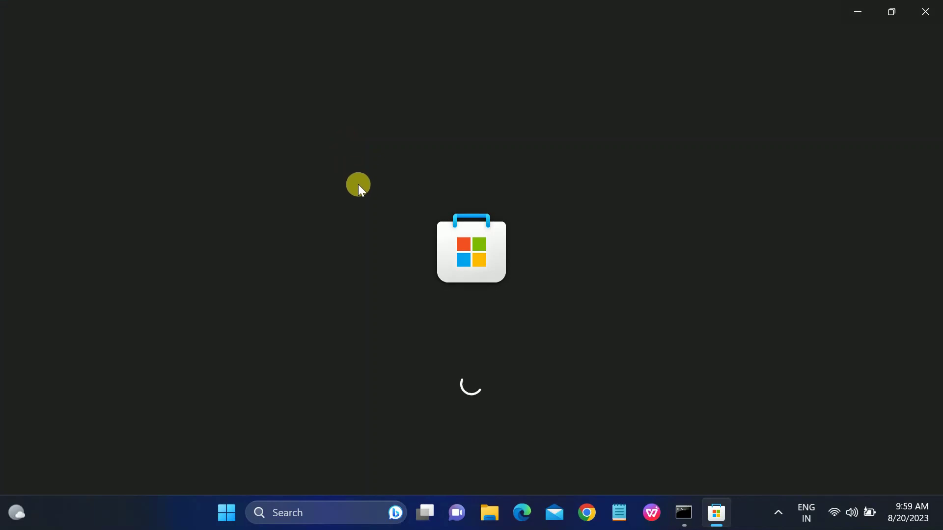
left_click(679, 526)
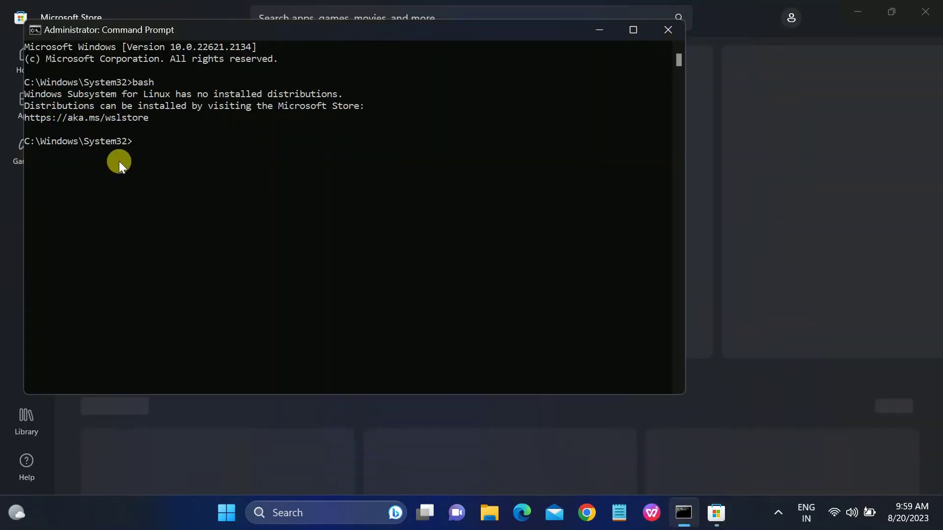
left_click_drag(147, 118, 20, 118)
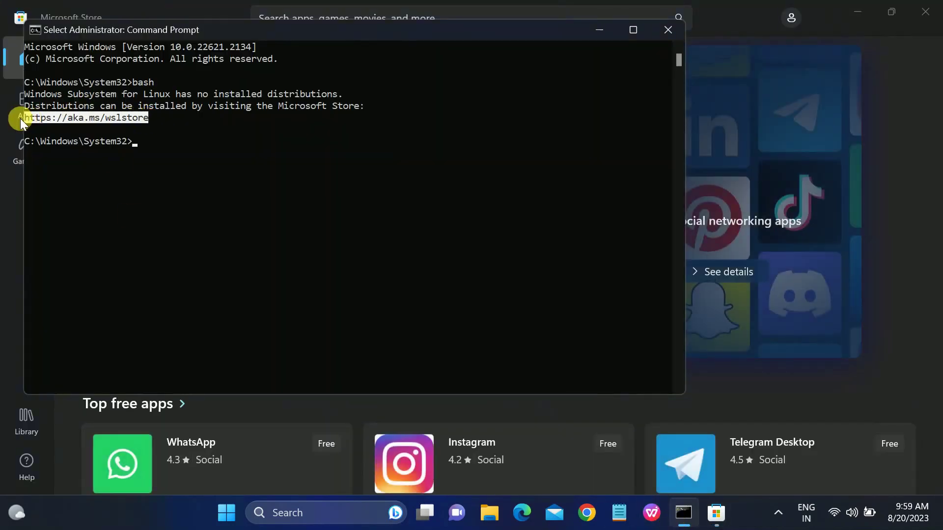
left_click(600, 35)
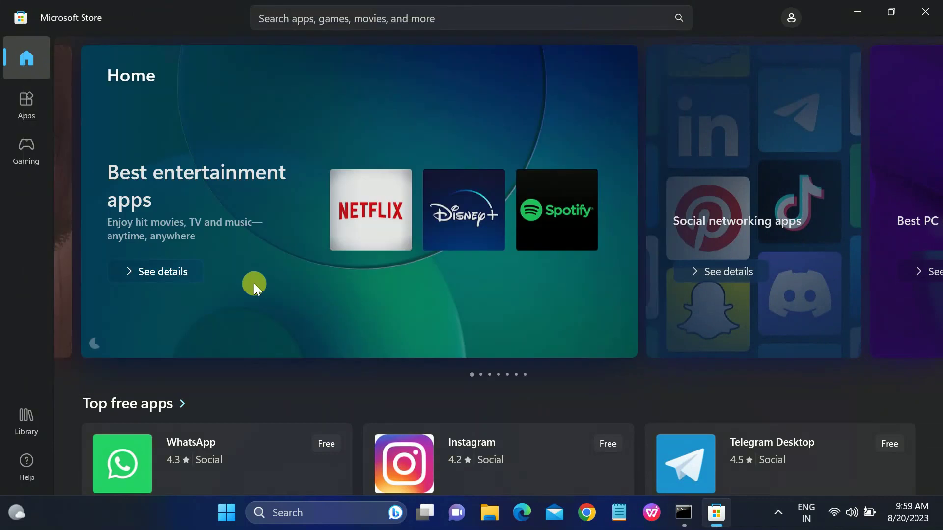
Search Microsoft Store for linux and browse the available distributions
left_click(374, 23)
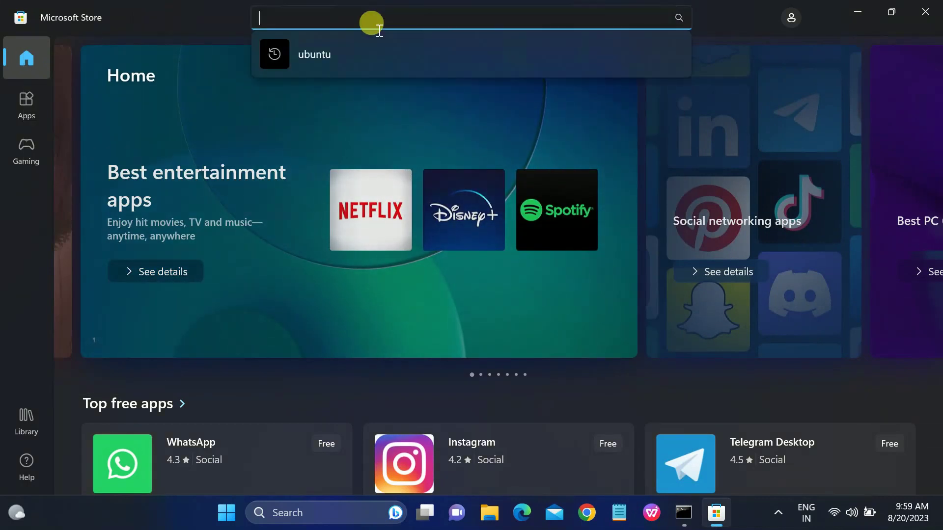
type("linux")
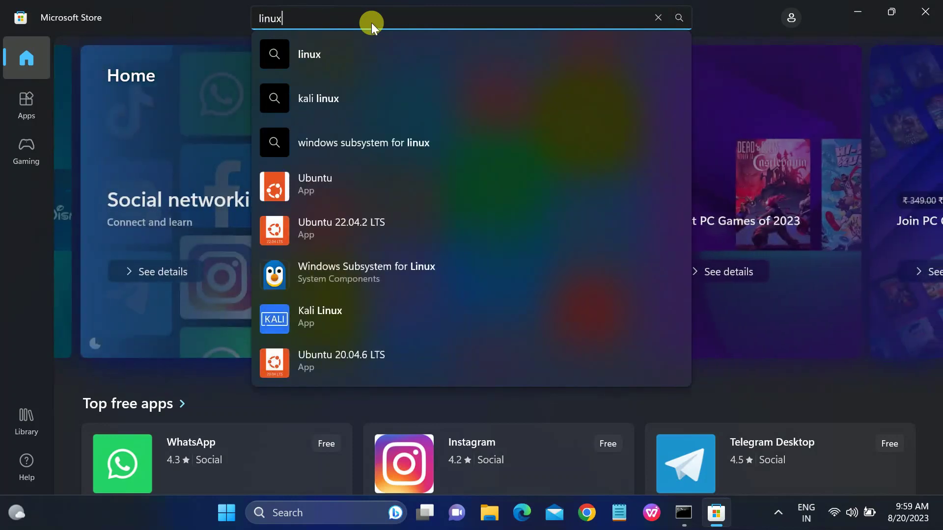
key("Return")
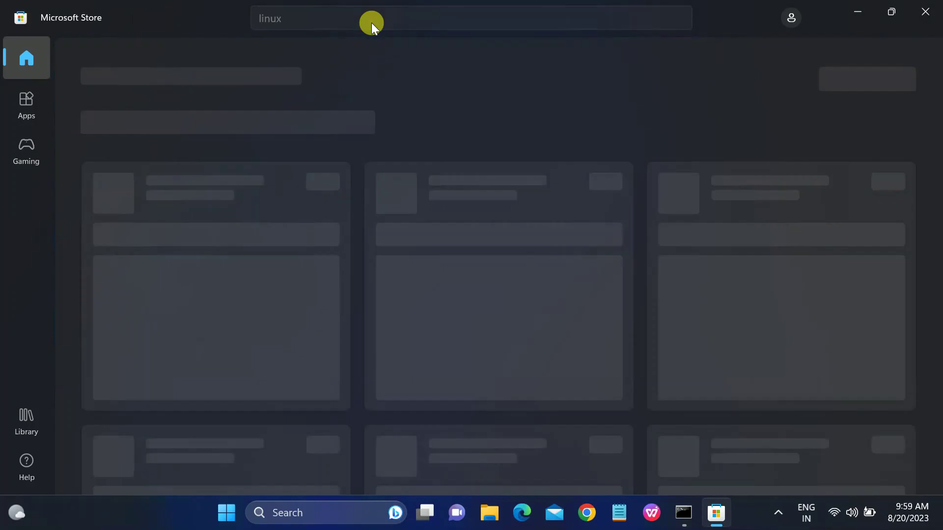
left_click(371, 22)
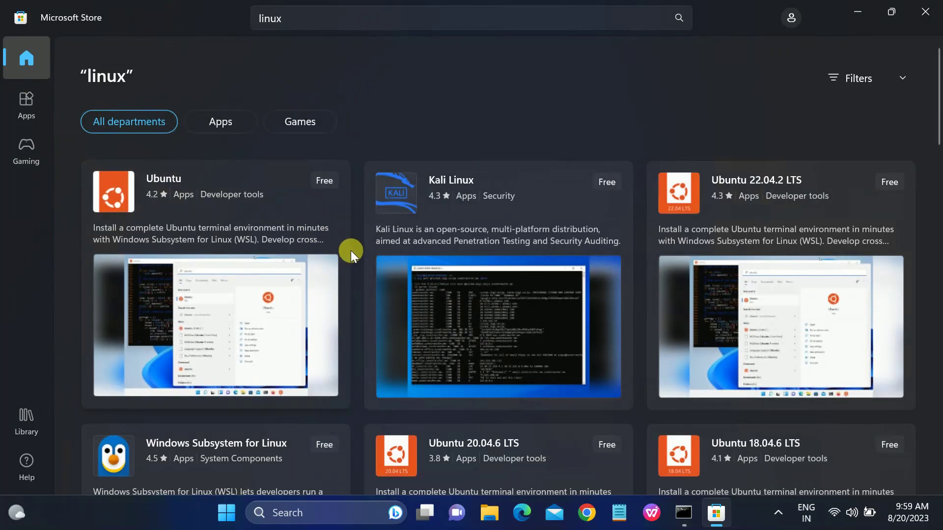
scroll(352, 256, "down", 5)
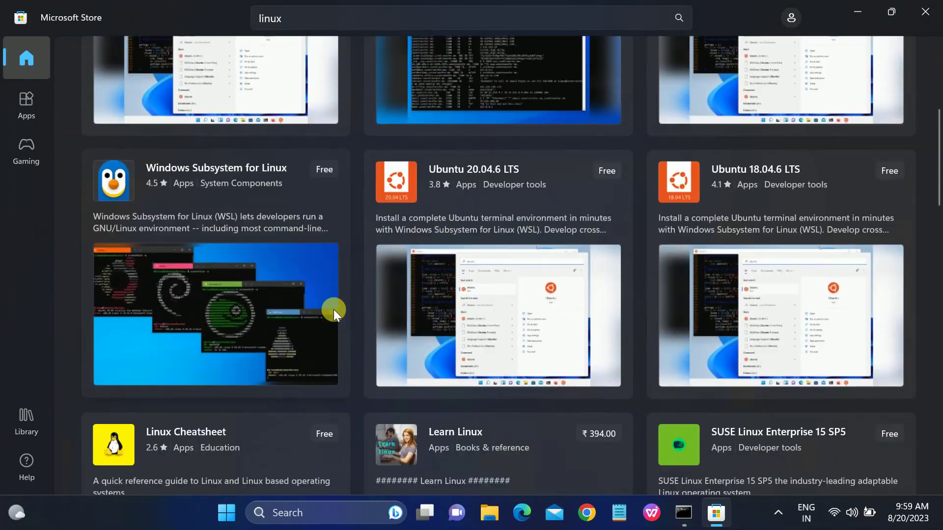
scroll(302, 361, "down", 3)
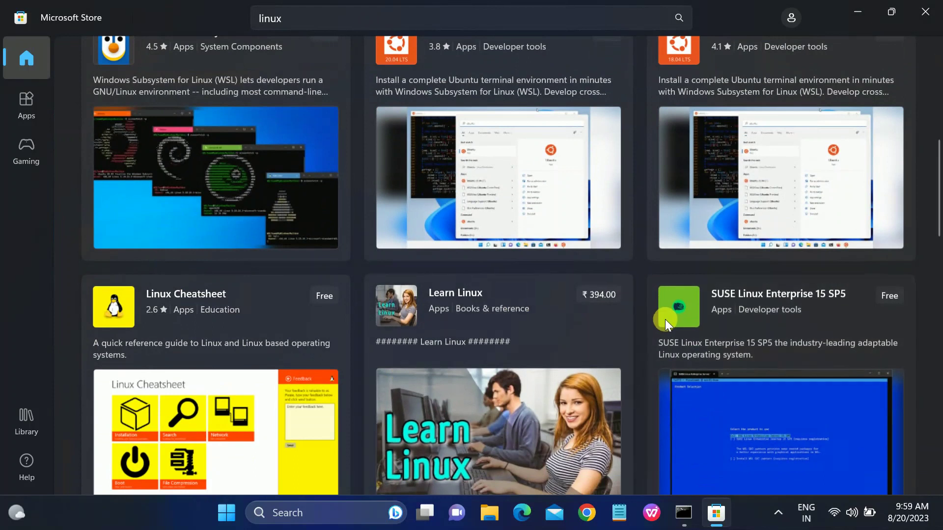
scroll(675, 323, "down", 5)
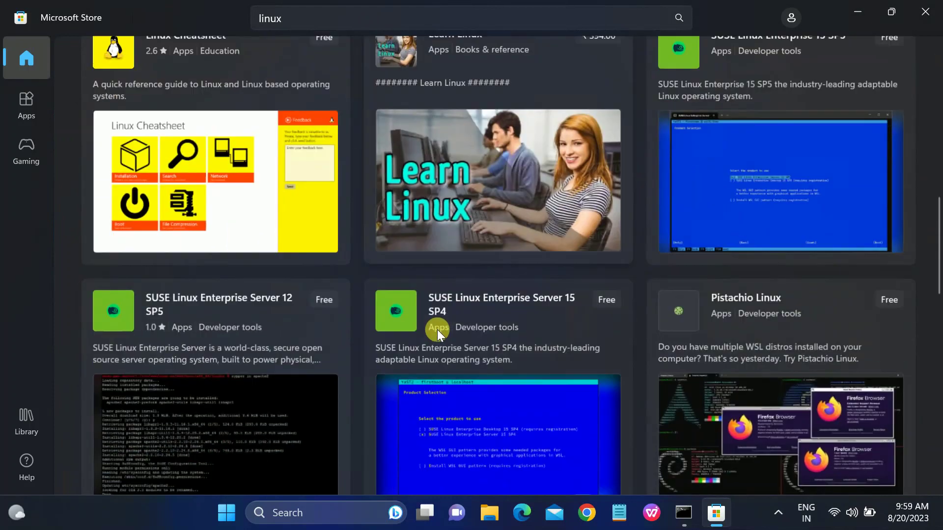
scroll(437, 329, "down", 5)
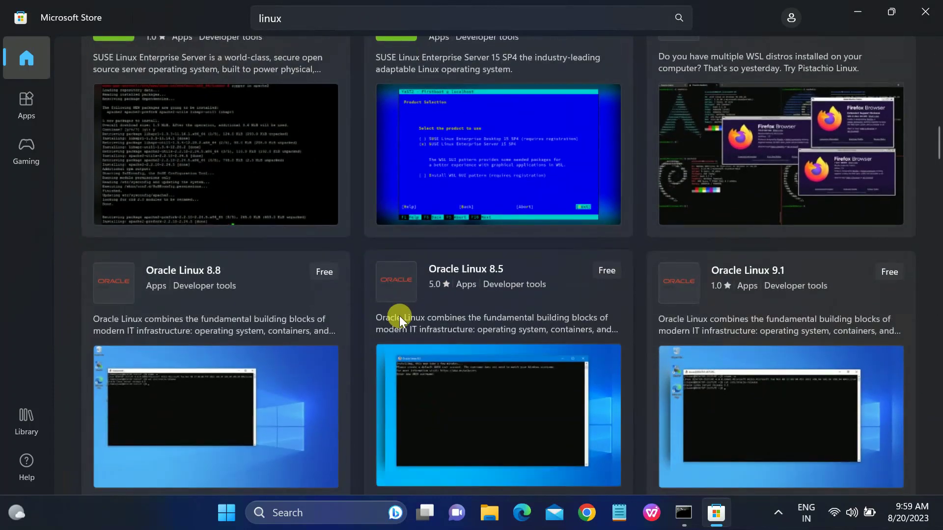
scroll(396, 359, "up", 10)
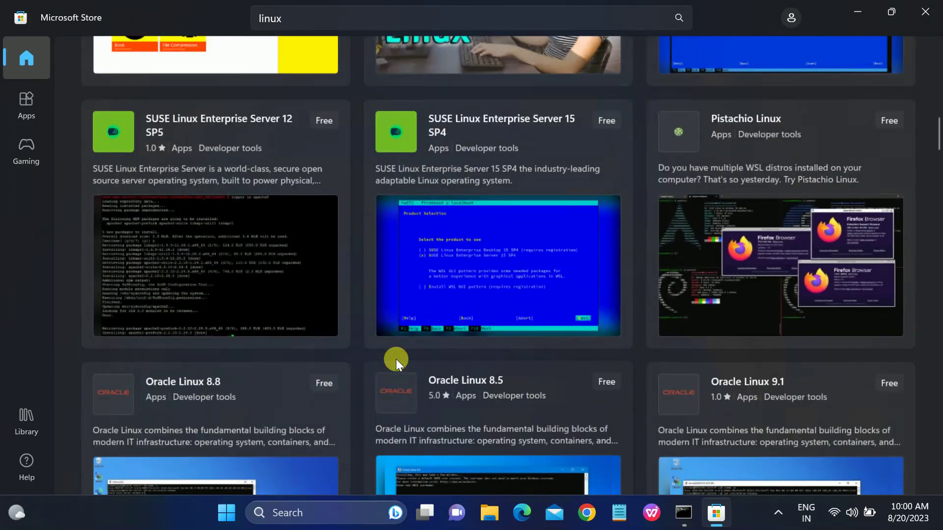
scroll(396, 358, "up", 8)
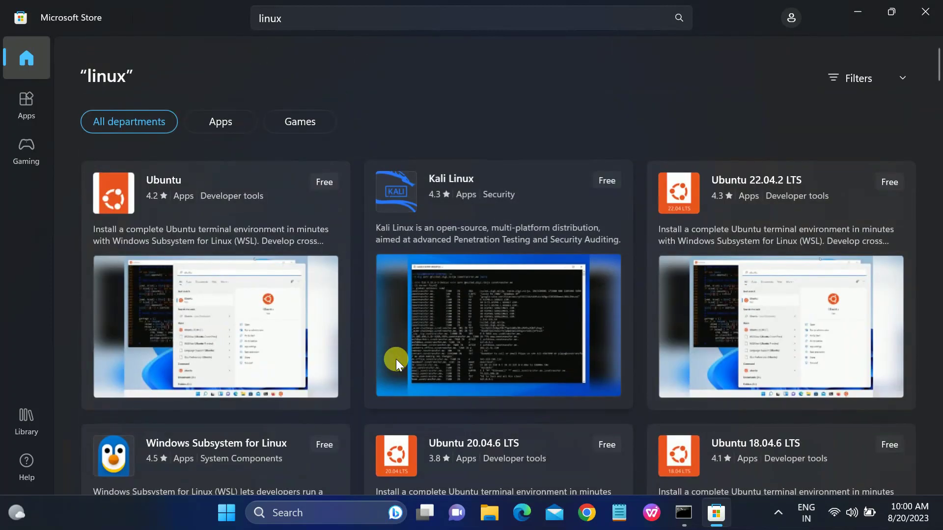
Replace the store search with ubuntu and run it
left_click(270, 18)
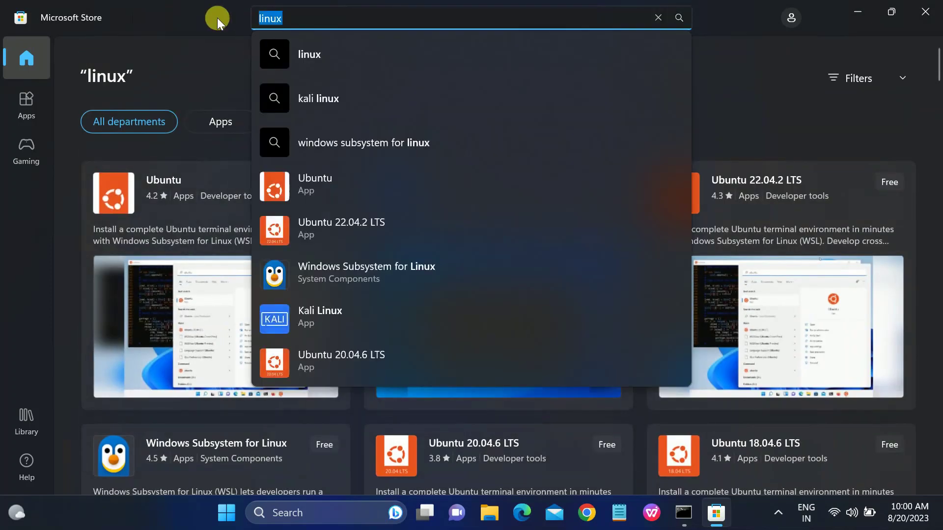
type("ub")
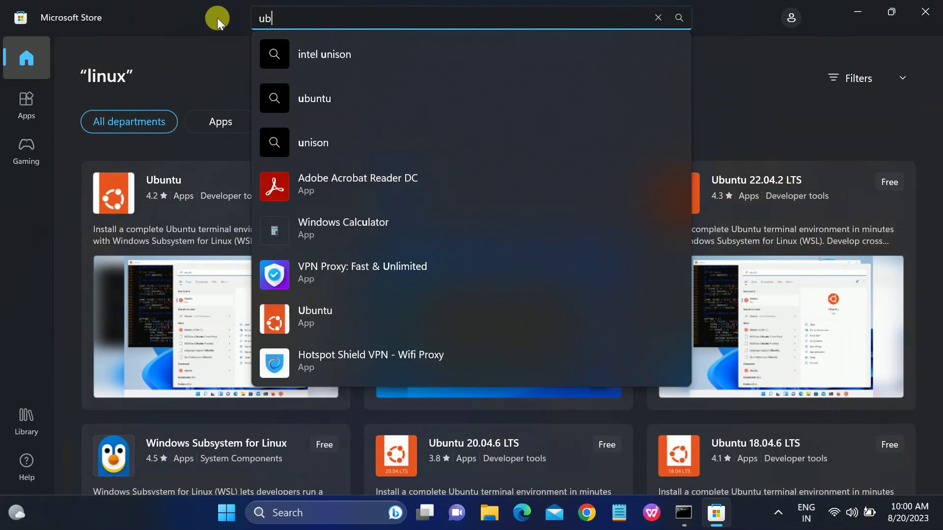
type("un")
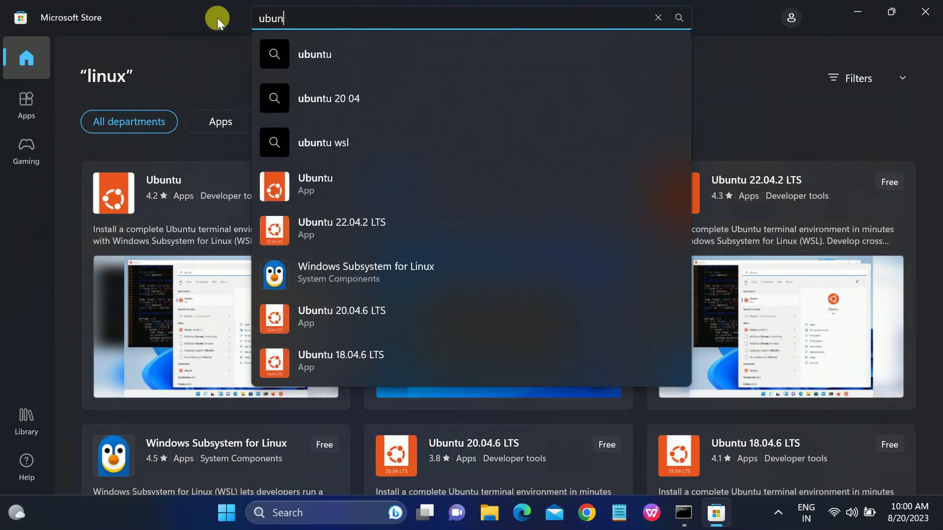
key("Escape")
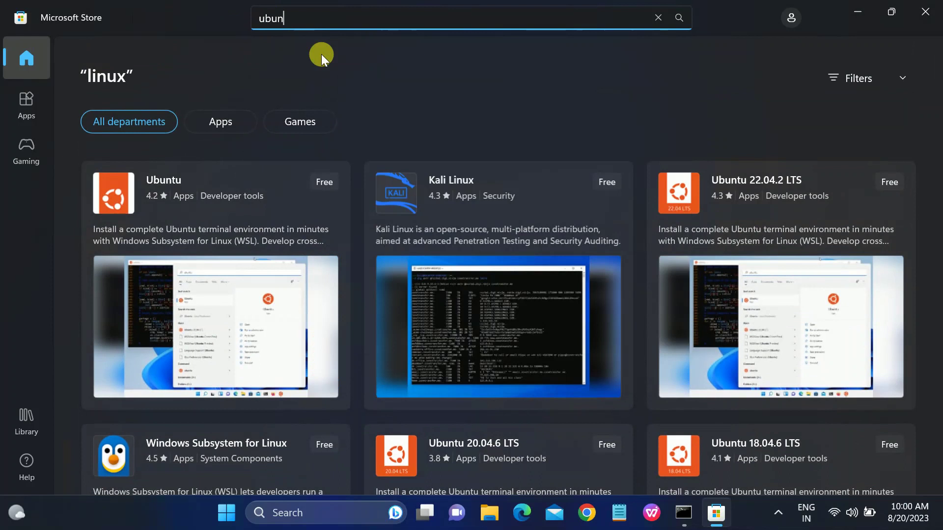
type("tu")
key("Return")
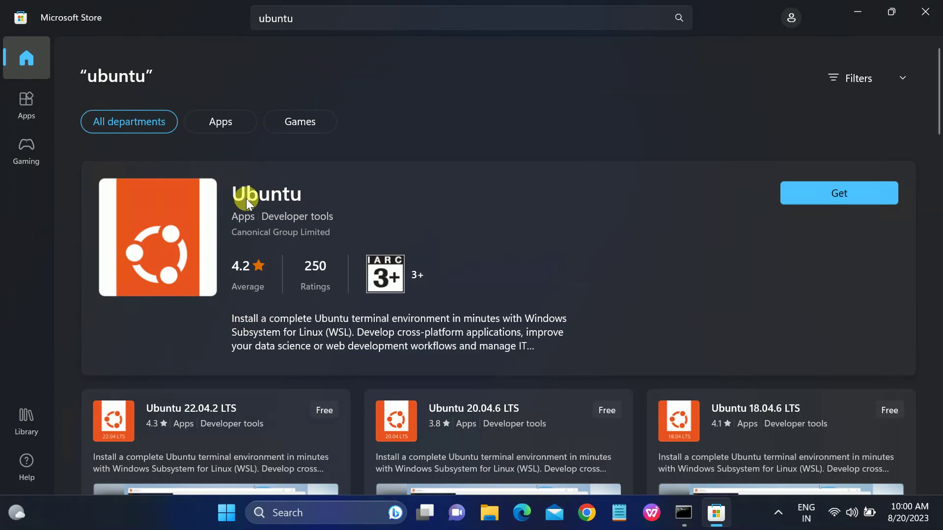
Browse the Ubuntu versions in the store results and get the unversioned Ubuntu app by Canonical Group Limited
scroll(261, 322, "down", 4)
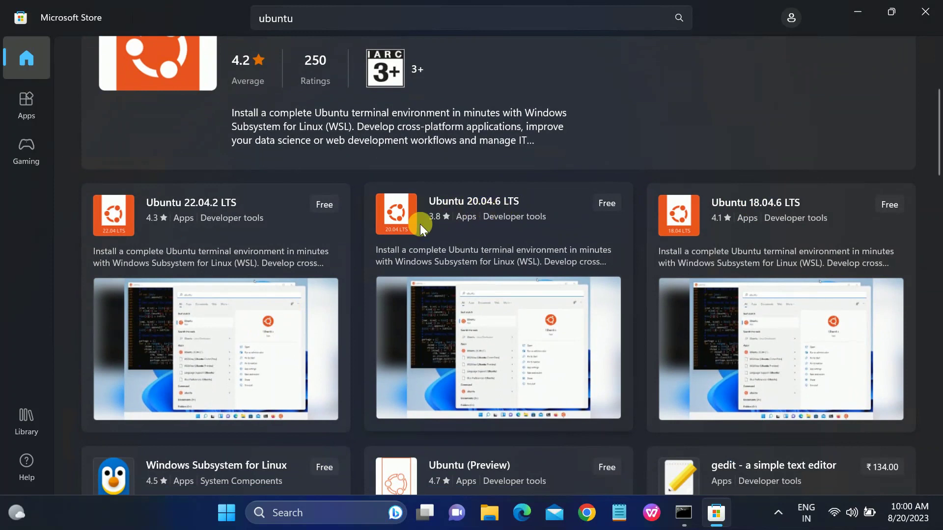
scroll(420, 224, "down", 2)
scroll(420, 224, "up", 1)
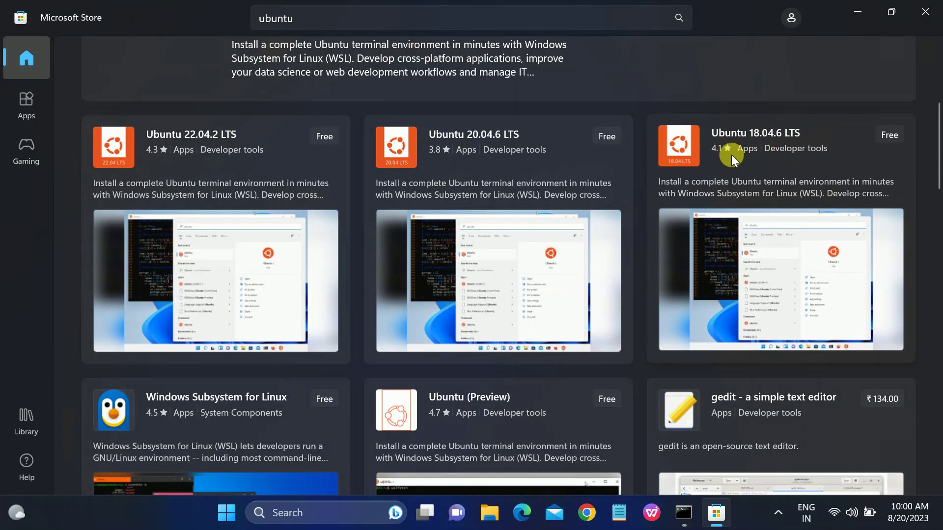
scroll(502, 198, "up", 1)
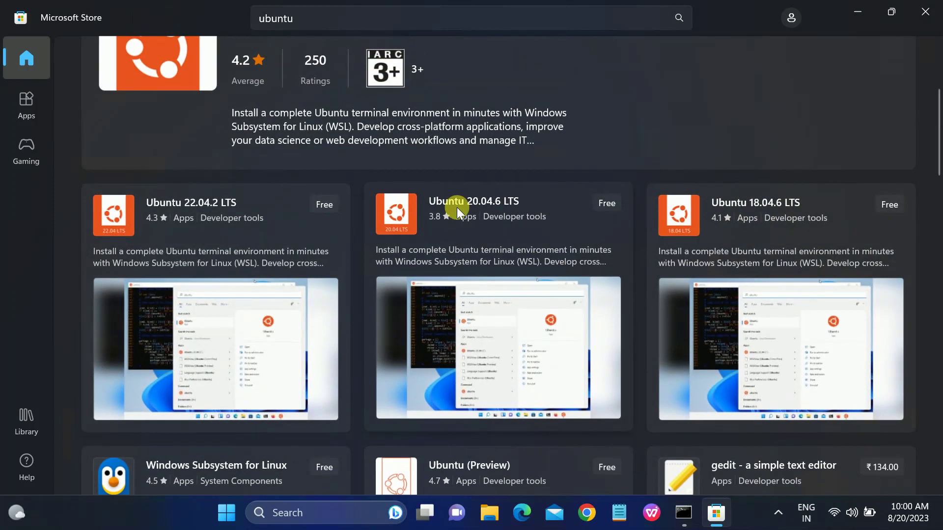
scroll(457, 208, "up", 3)
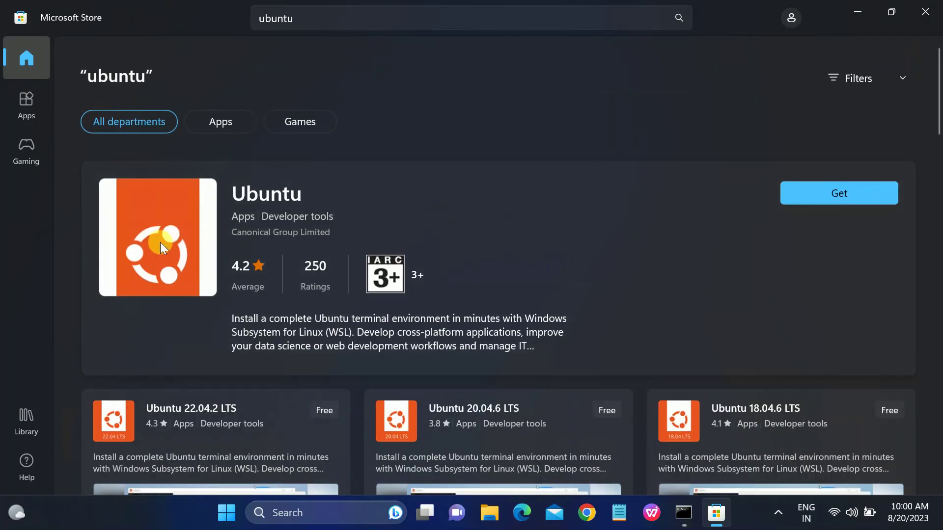
left_click(838, 193)
left_click(846, 199)
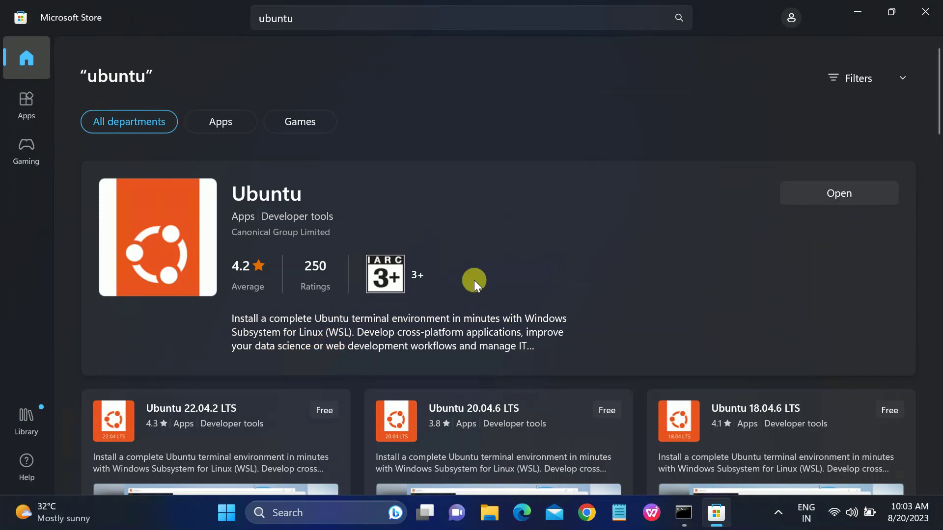
Launch Ubuntu from its store listing, minimize the store to read the terminal output, and close the terminal
left_click(832, 198)
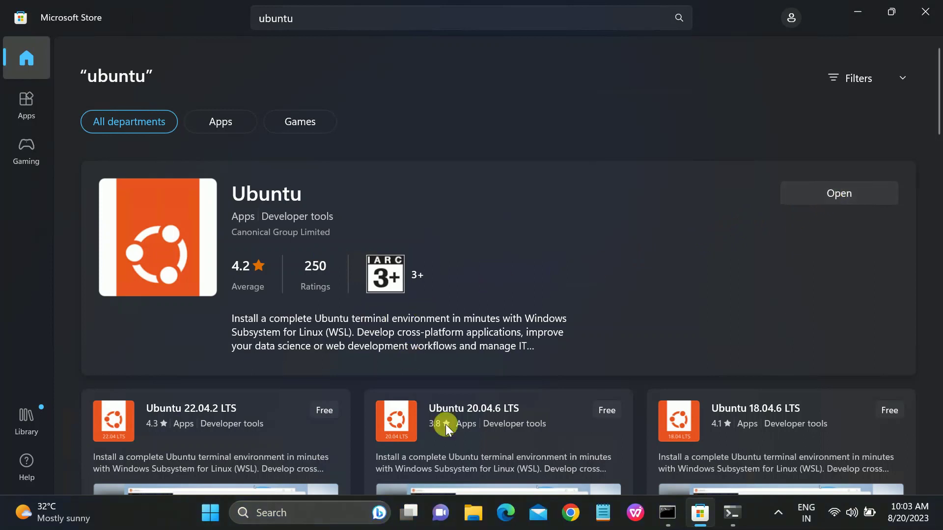
left_click(852, 19)
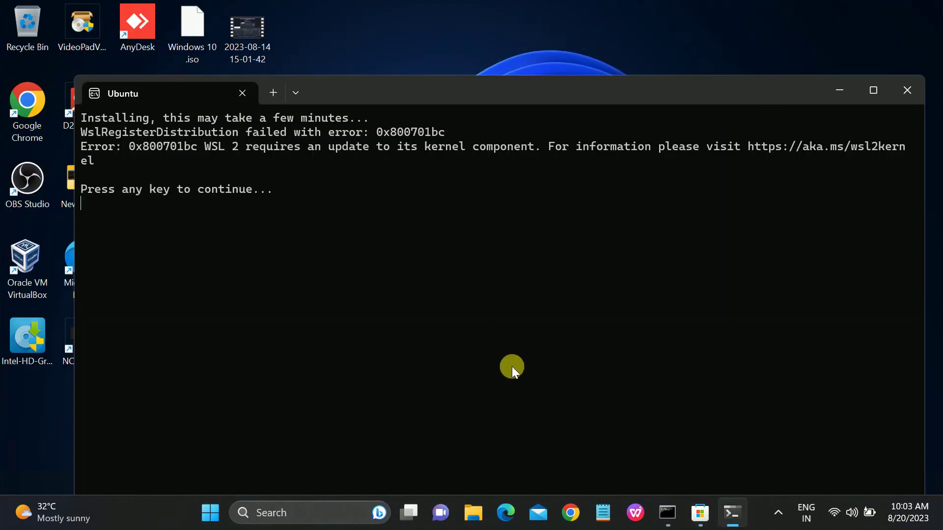
left_click_drag(473, 99, 438, 72)
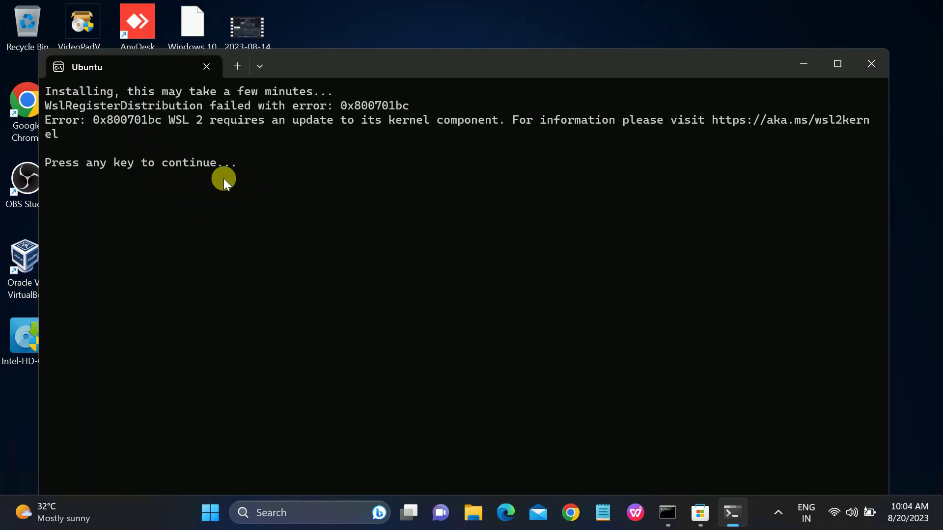
left_click(871, 64)
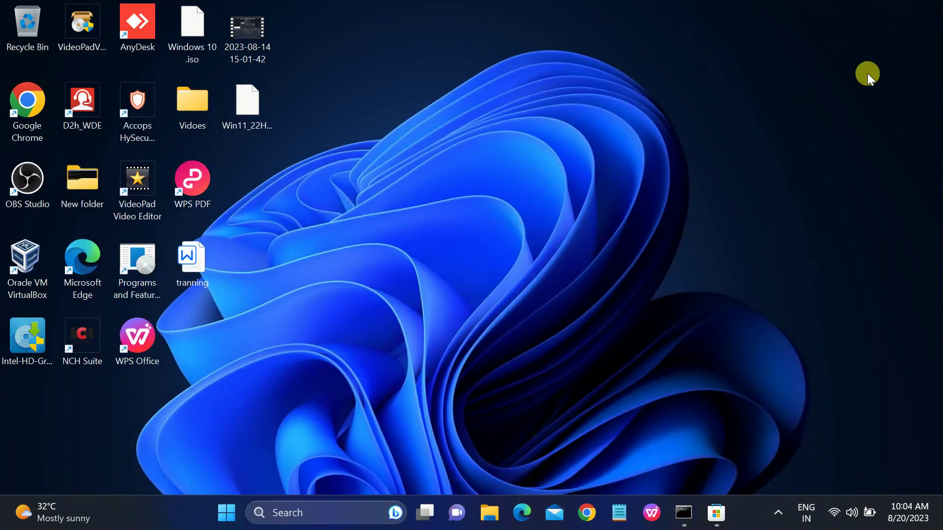
Search Windows for ubuntu, open the Ubuntu app, and maximize its terminal window
left_click(301, 512)
type("ubuntu")
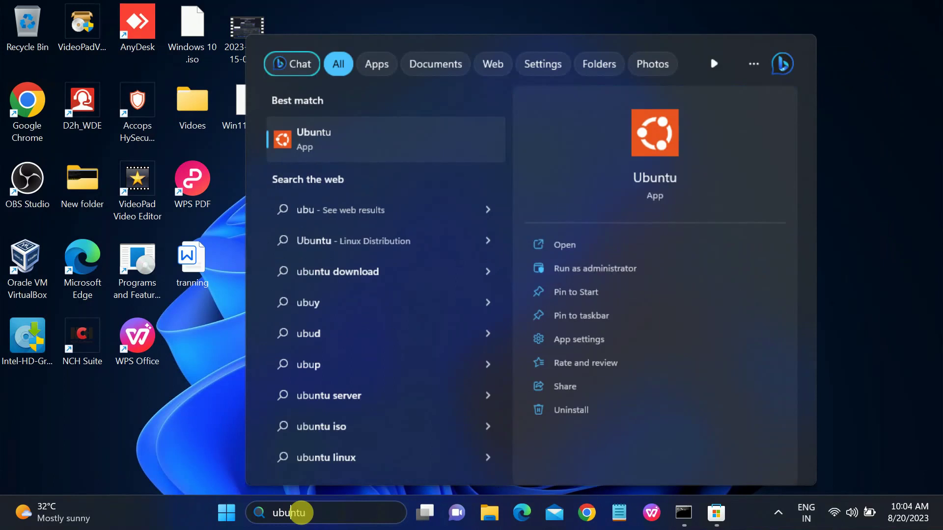
left_click(319, 145)
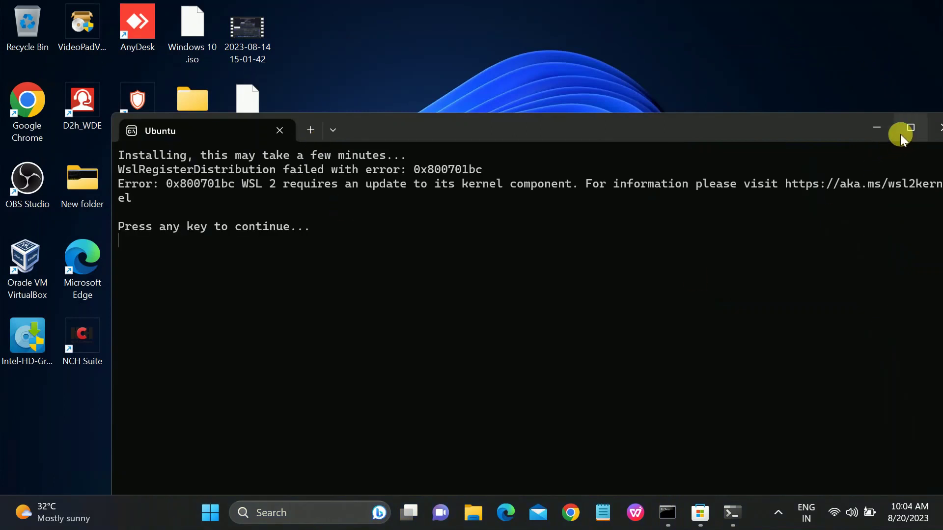
left_click(899, 136)
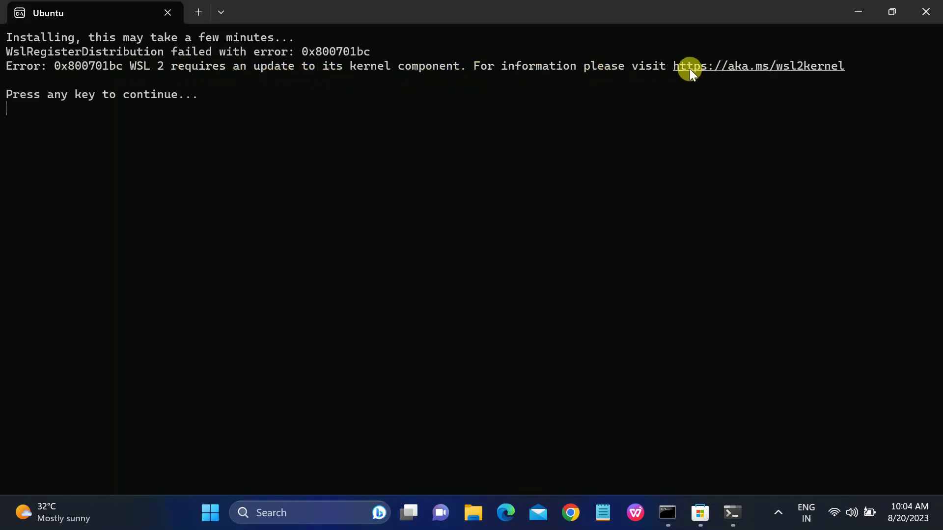
left_click_drag(670, 64, 852, 66)
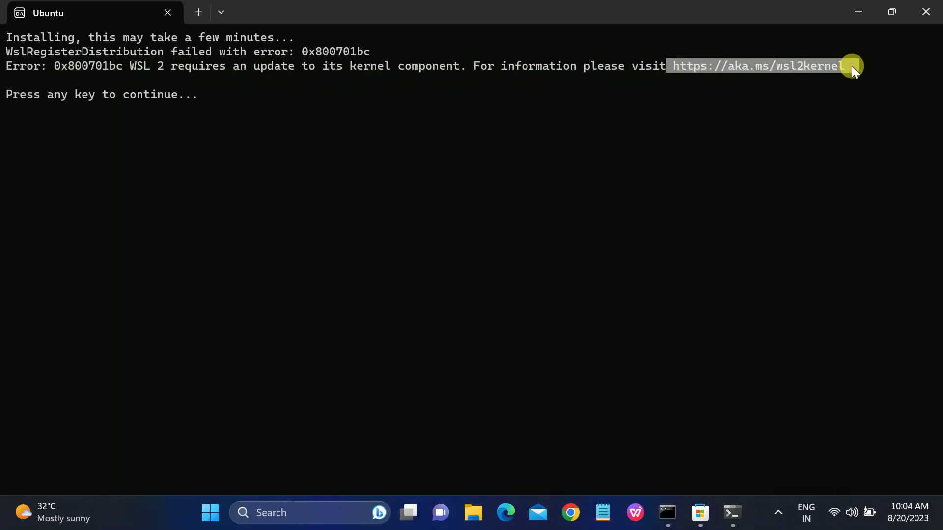
key("ctrl+c")
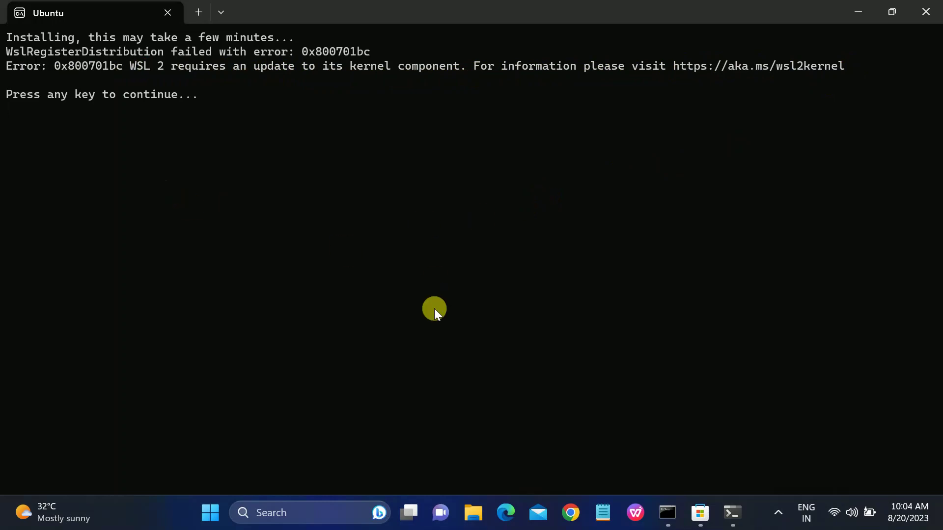
left_click(506, 506)
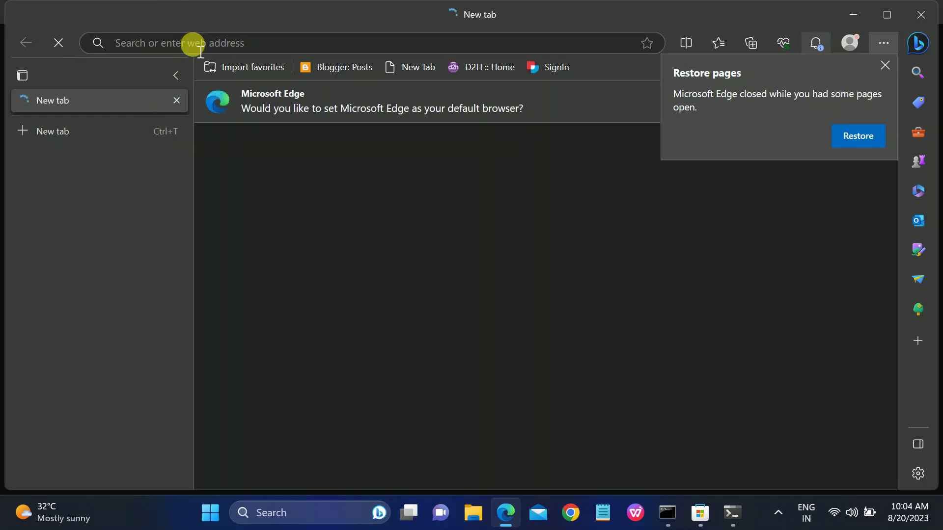
left_click(194, 44)
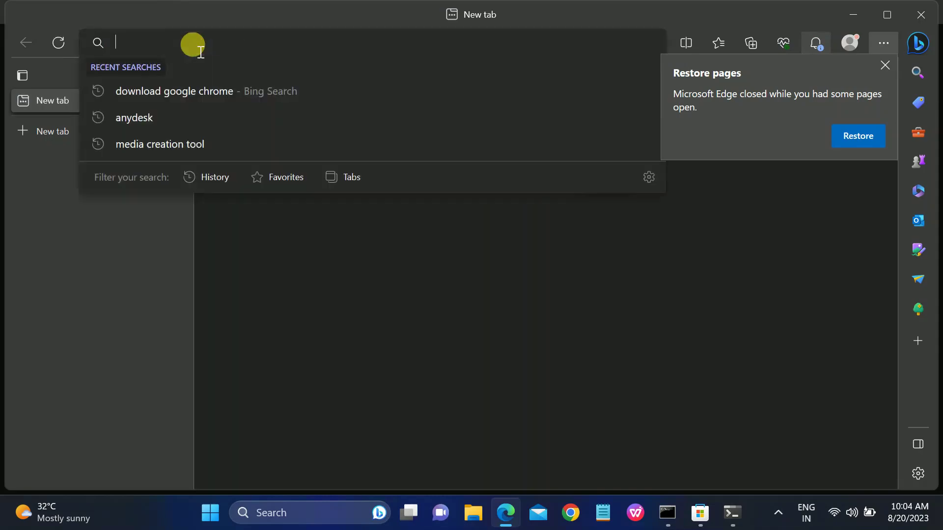
key("ctrl+v")
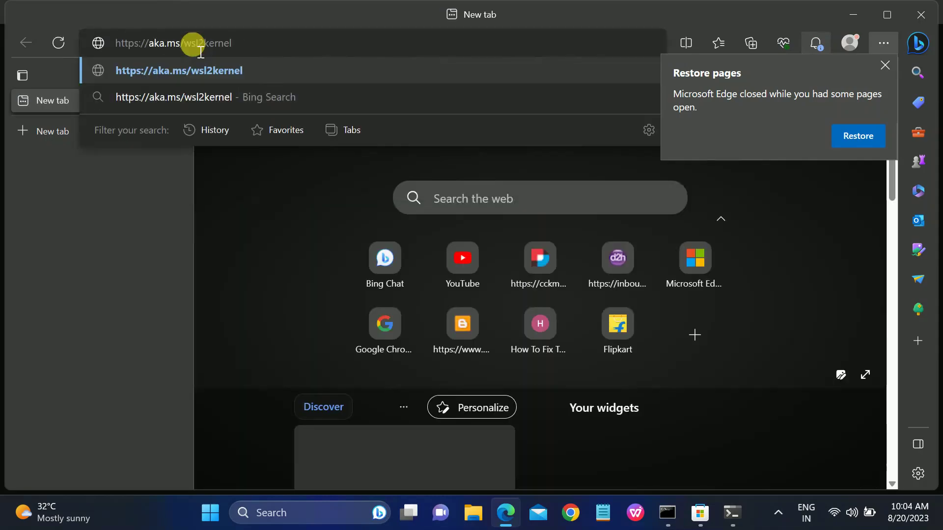
key("Return")
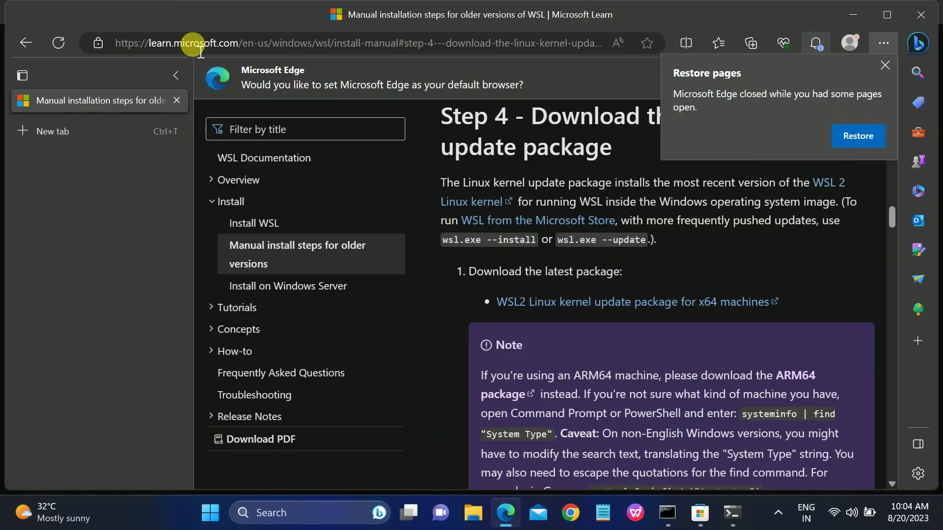
Dismiss the Restore pages prompt and download the WSL2 Linux kernel update package for x64 machines under Step 4
left_click(884, 67)
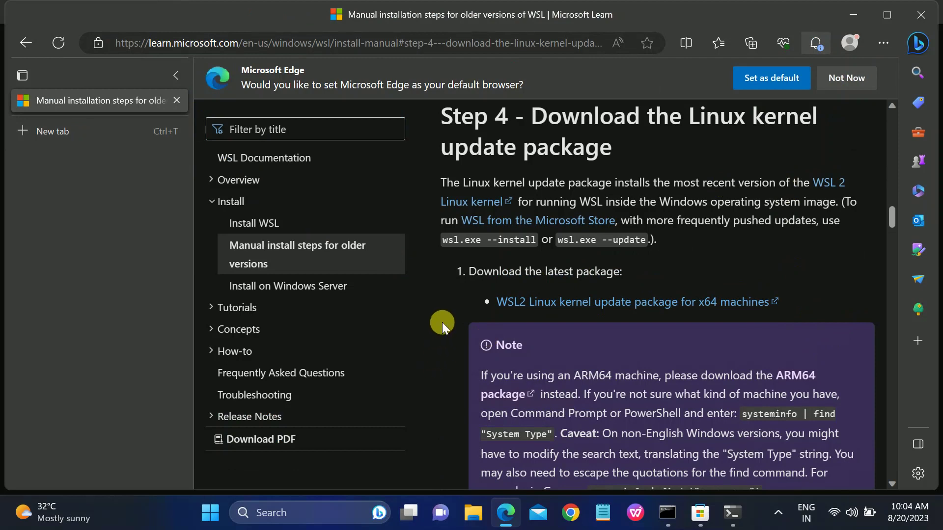
left_click_drag(441, 116, 823, 122)
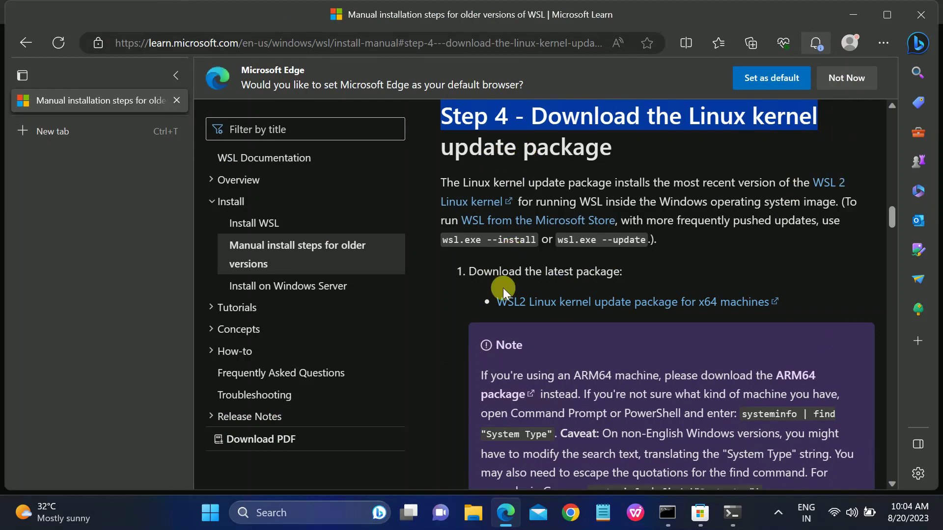
left_click(545, 309)
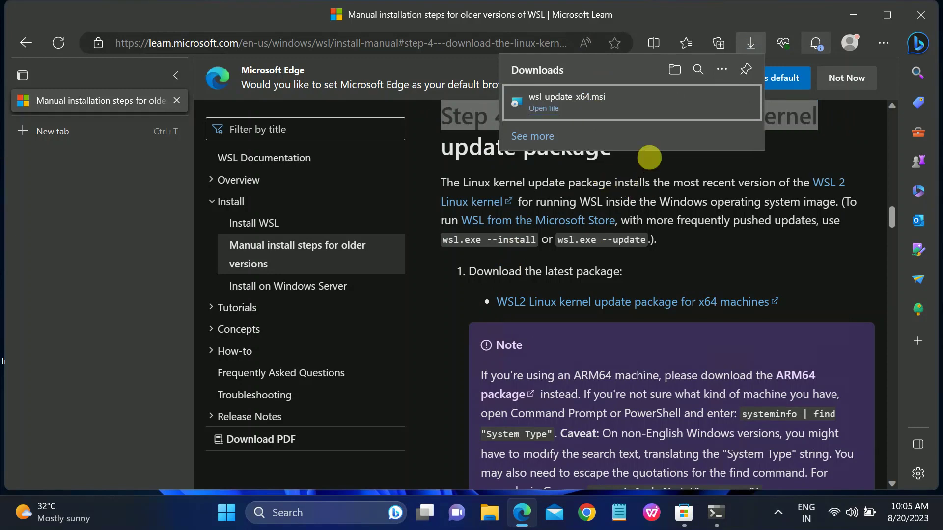
Run the downloaded wsl_update_x64.msi and complete the Windows Subsystem for Linux Update setup wizard
left_click(554, 111)
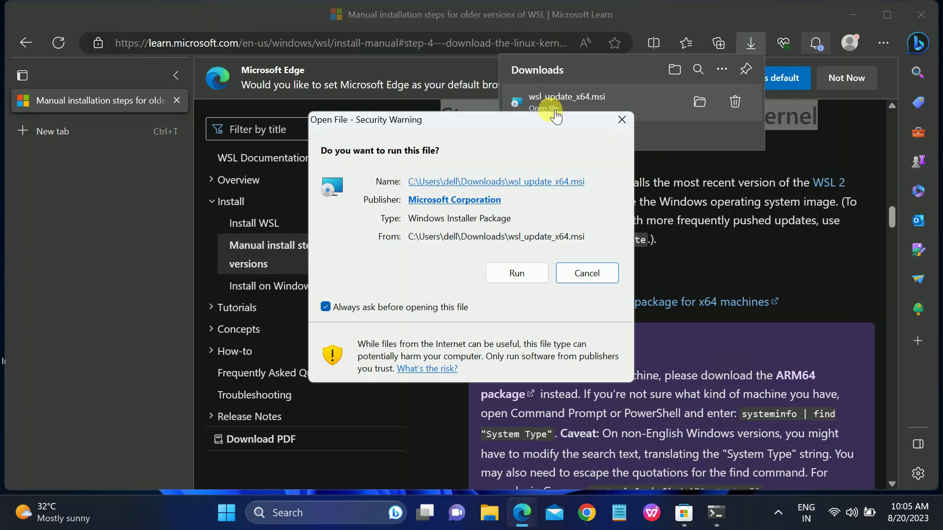
left_click(512, 276)
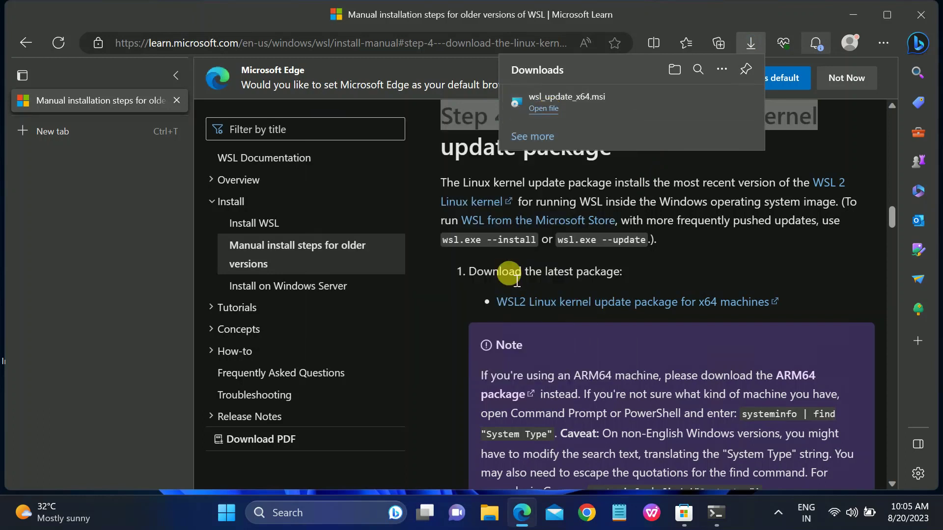
left_click(849, 19)
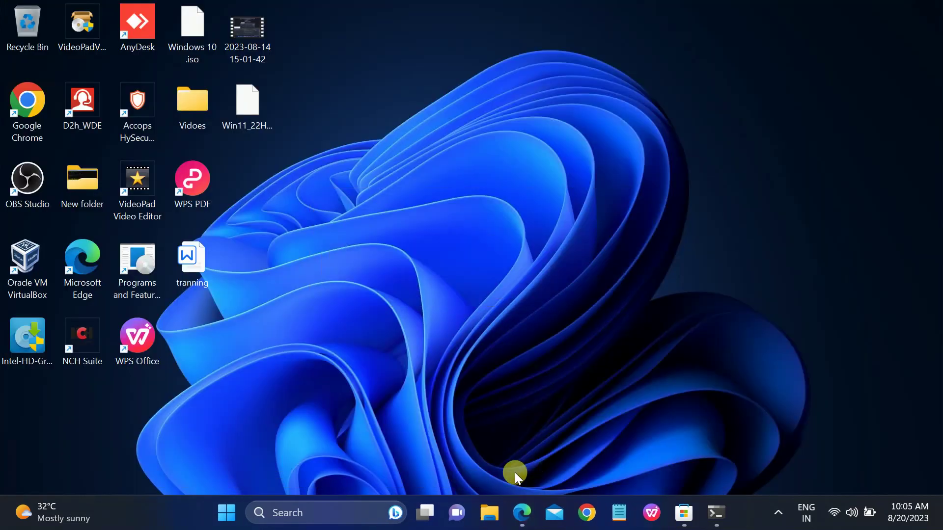
left_click(558, 377)
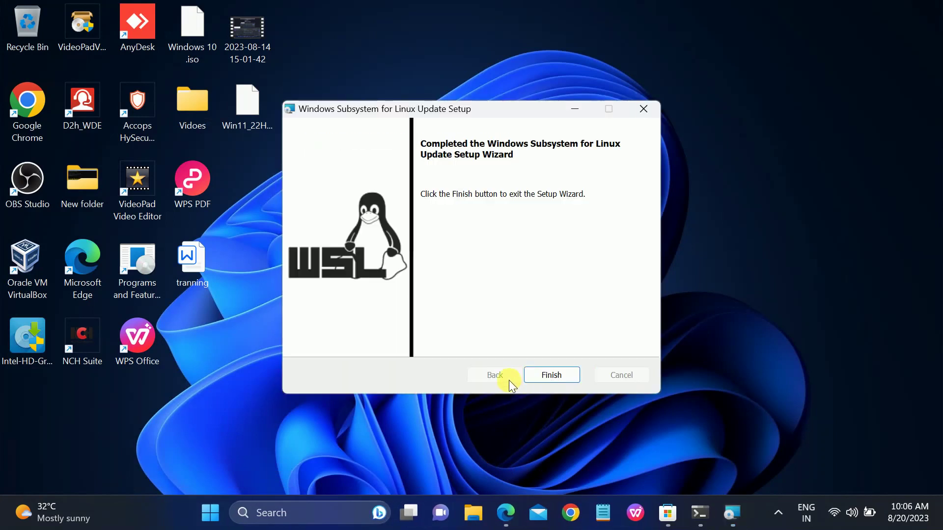
left_click(546, 375)
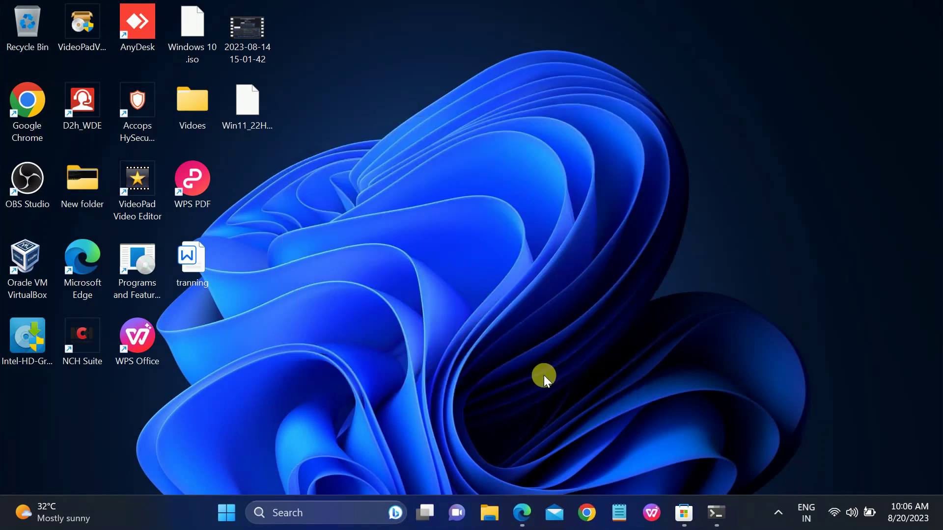
Relaunch Ubuntu in a fresh maximized window and highlight the output line about enabling the Virtual Machine Platform feature
left_click(716, 511)
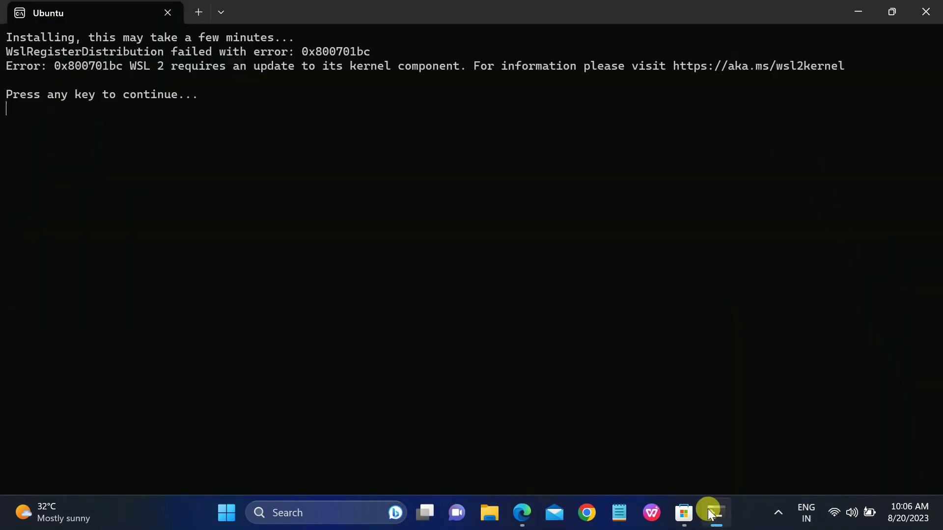
left_click(926, 11)
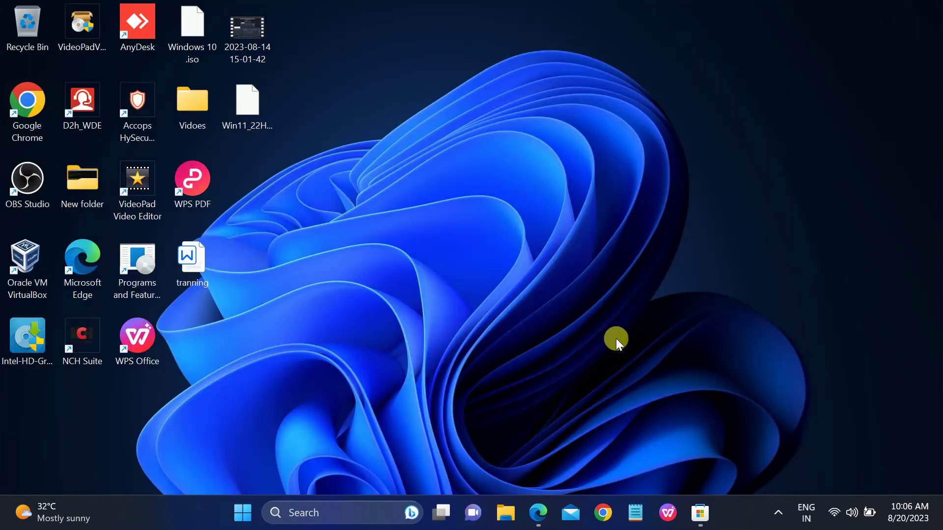
left_click(306, 513)
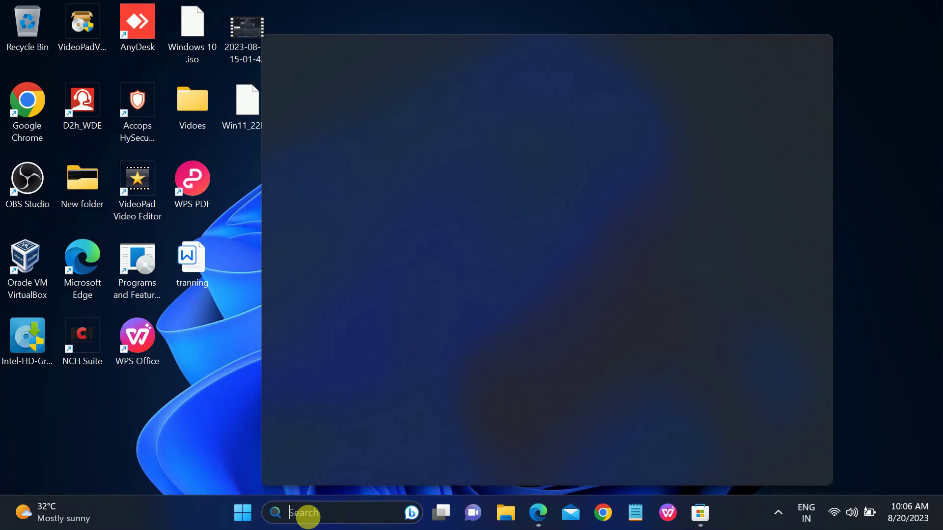
type("ub")
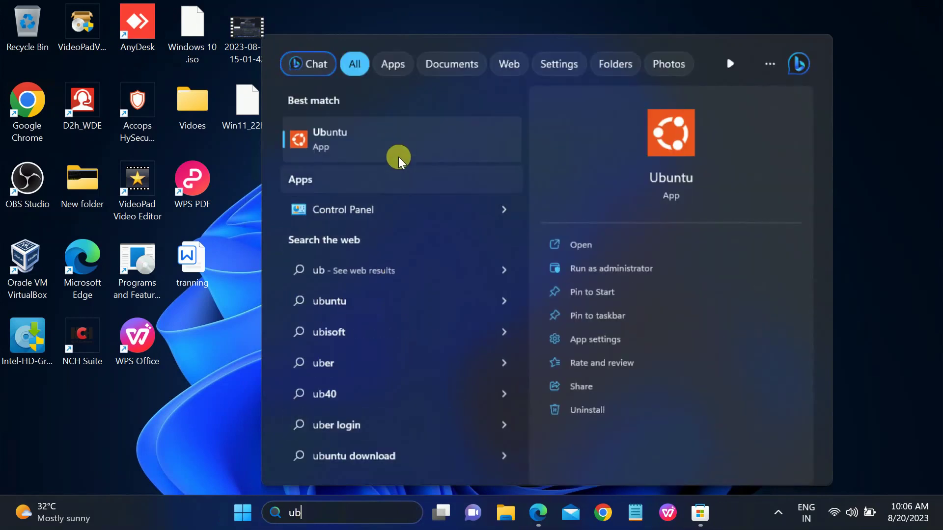
left_click(375, 146)
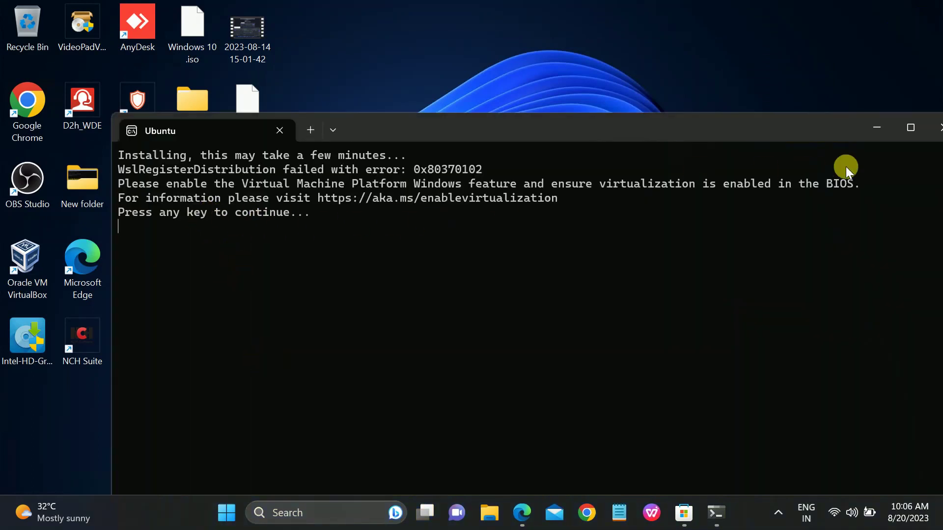
left_click(910, 129)
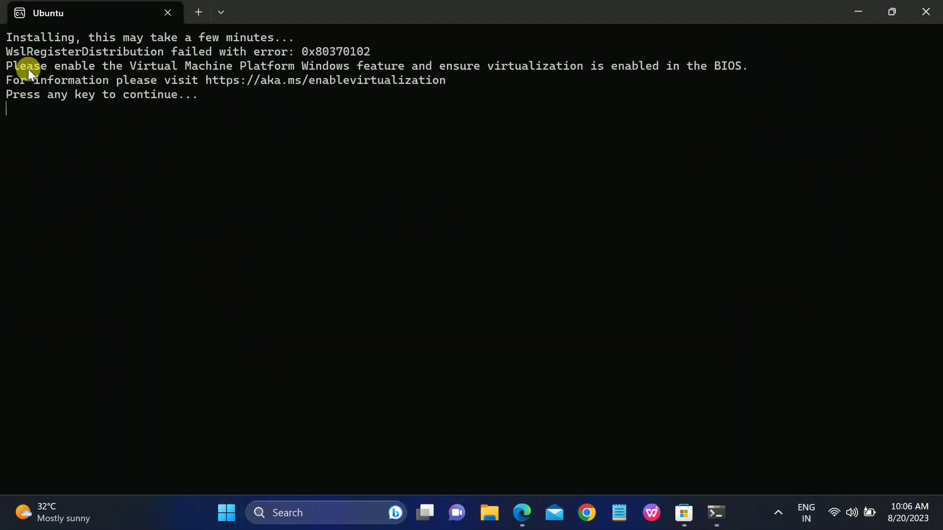
left_click_drag(7, 70, 670, 67)
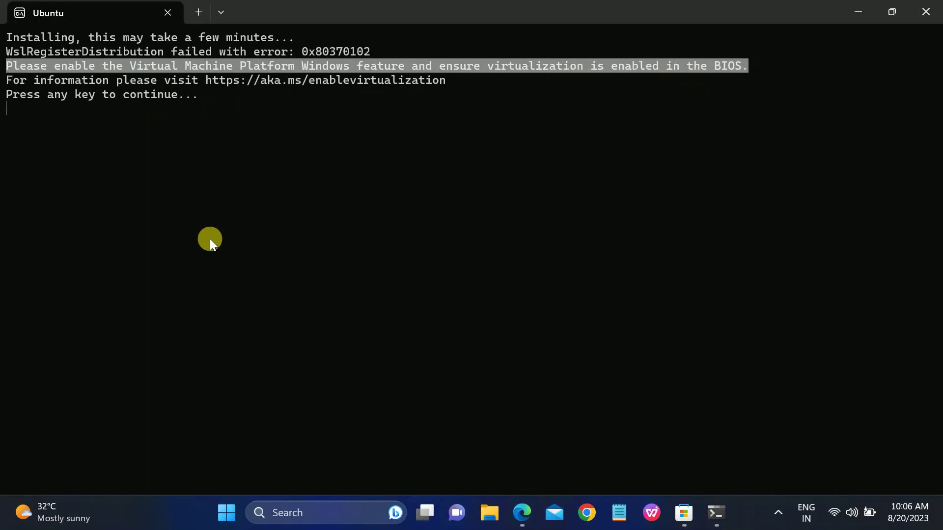
Open Control Panel through the Run dialog with control and bring up the Windows Features list from Programs and Features
key("super+r")
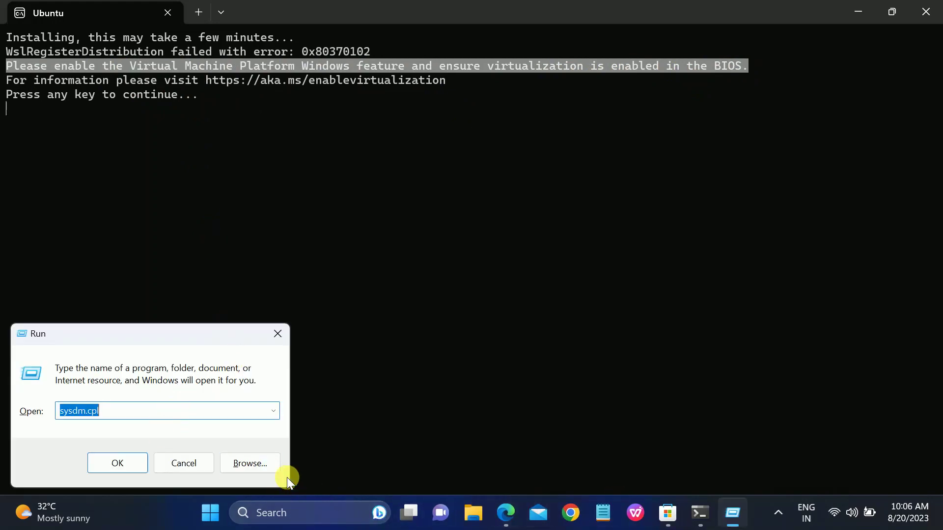
type("con")
key("Down")
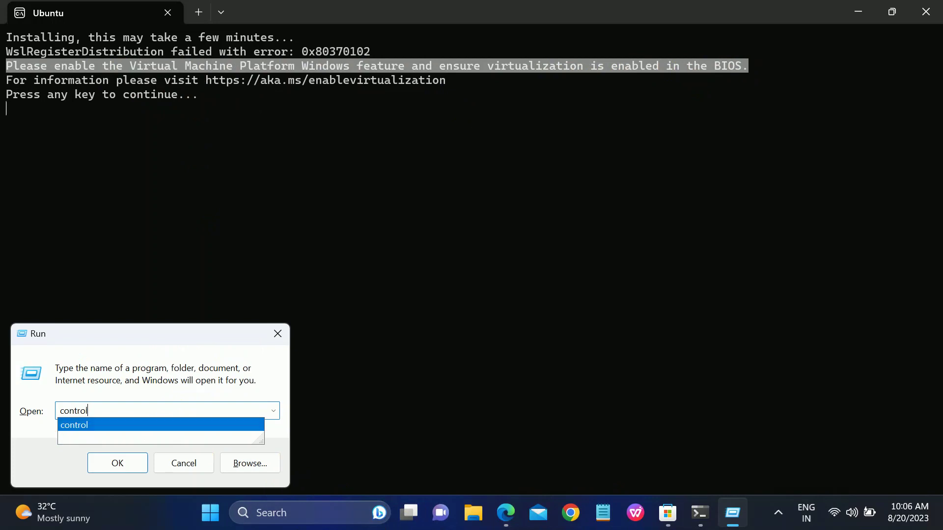
key("Return")
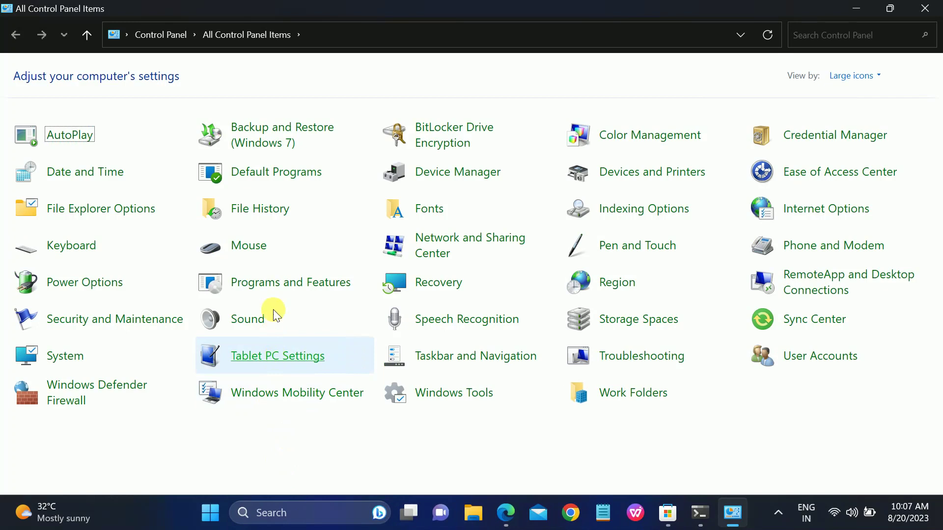
left_click(283, 287)
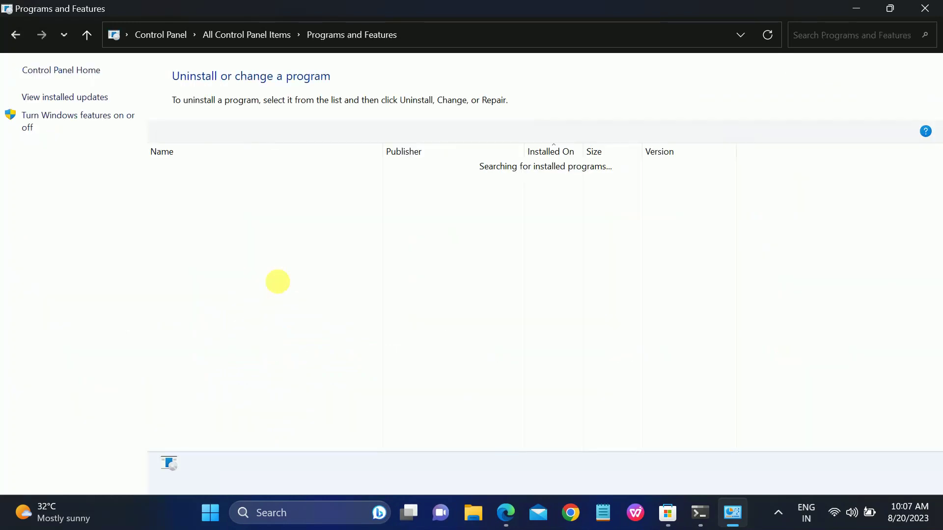
left_click(76, 122)
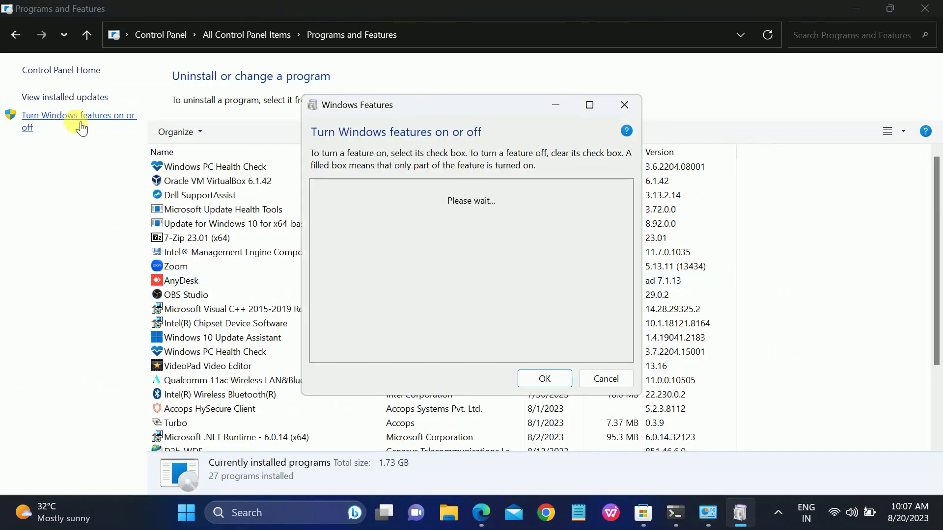
Enable the Virtual Machine Platform feature in the maximized Windows Features list and apply the change
left_click(590, 104)
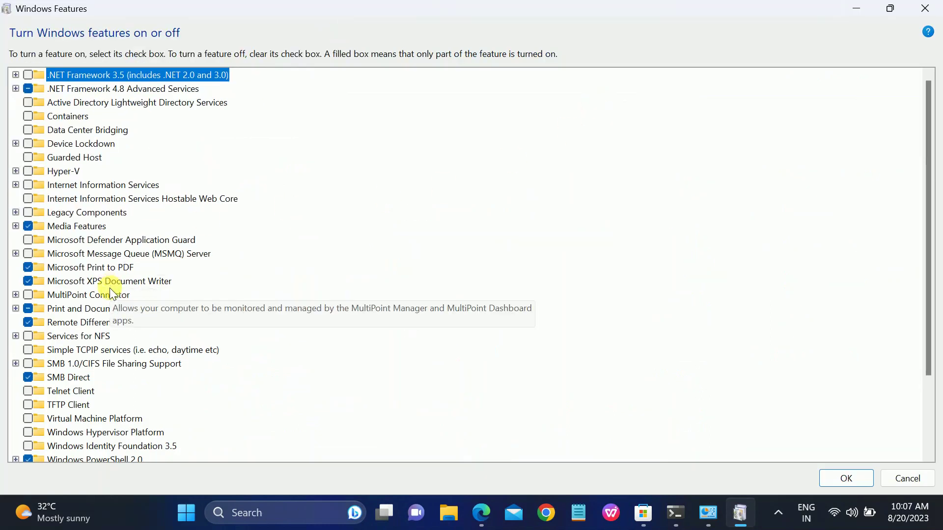
scroll(76, 332, "down", 3)
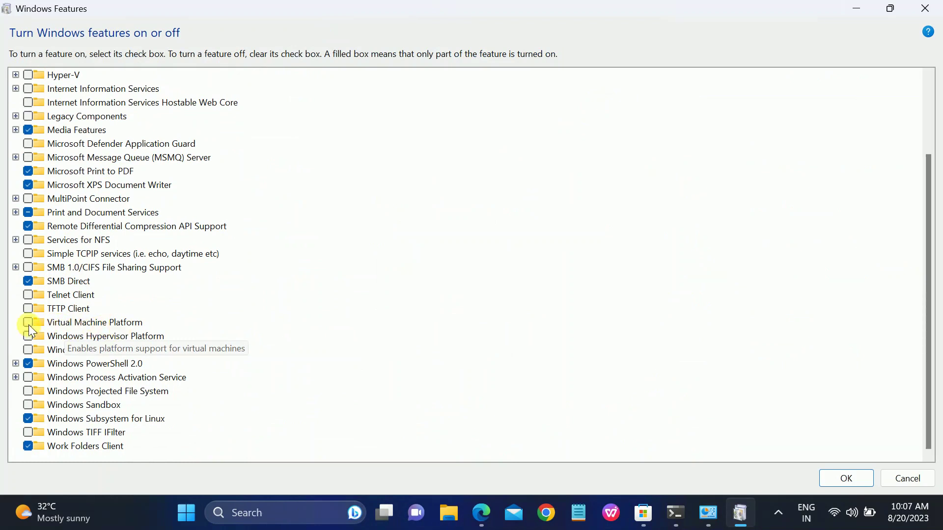
left_click(29, 324)
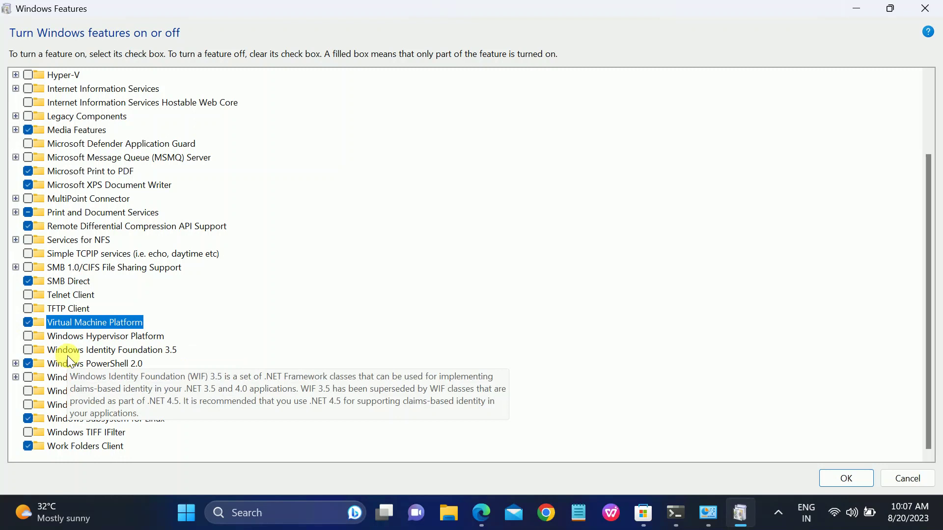
left_click(842, 479)
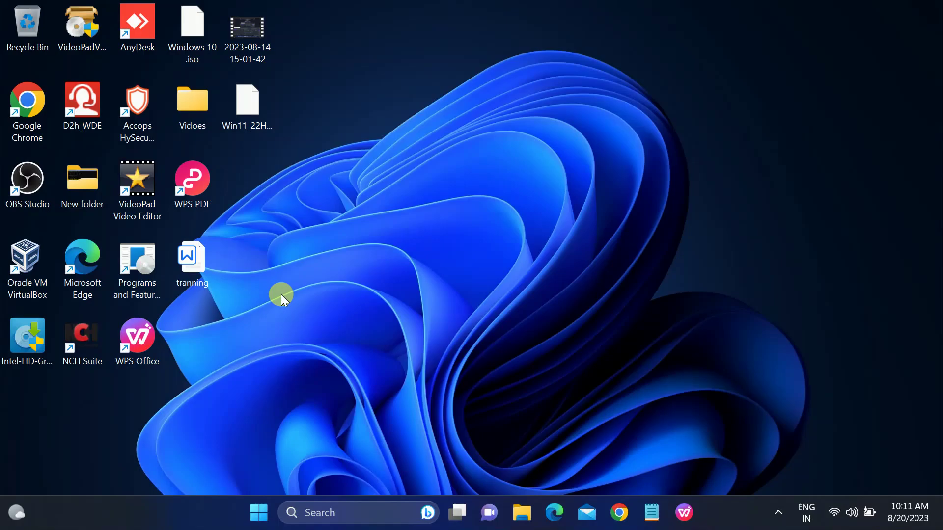
Search Windows for Ubuntu, launch it, and move its window fully into view on the desktop
left_click(334, 513)
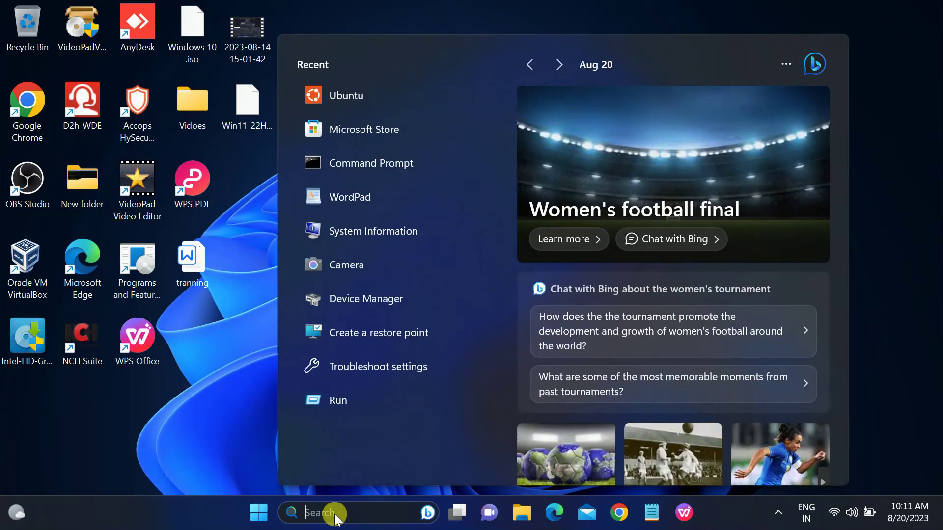
type("ub")
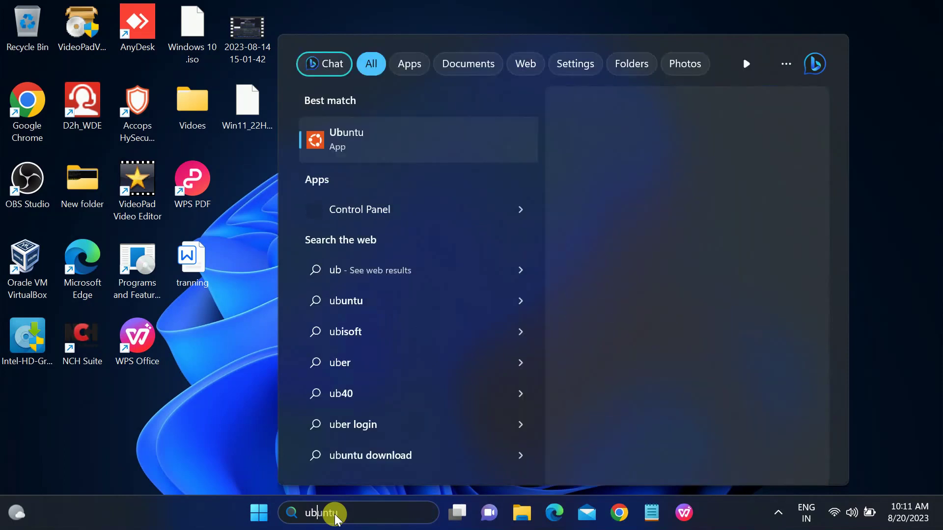
left_click(363, 140)
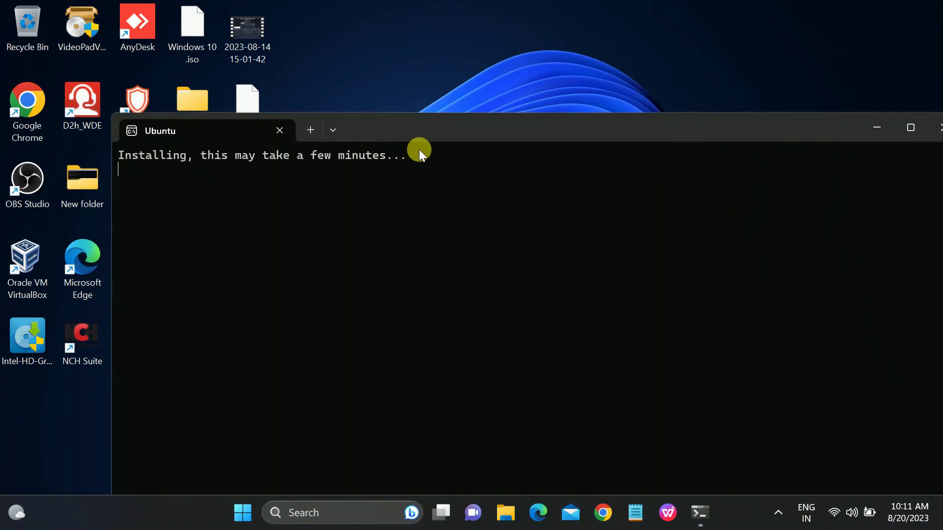
left_click_drag(617, 122, 589, 92)
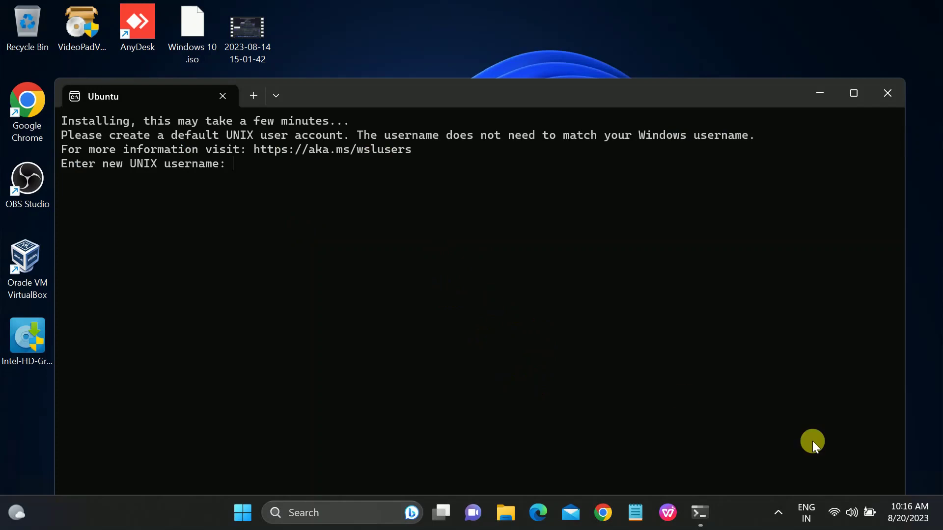
Check the CPU virtualization status in Task Manager's performance details, closing Task Manager when done
right_click(735, 511)
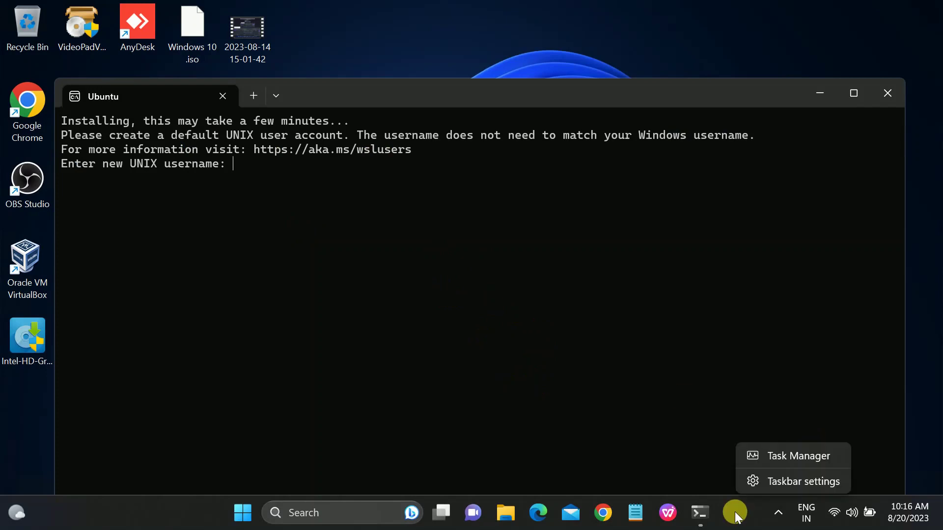
left_click(798, 453)
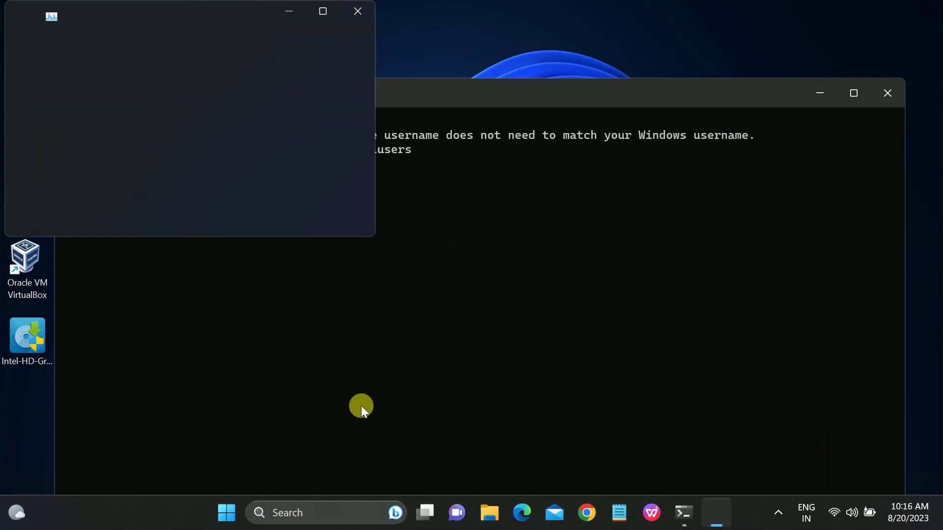
left_click(322, 11)
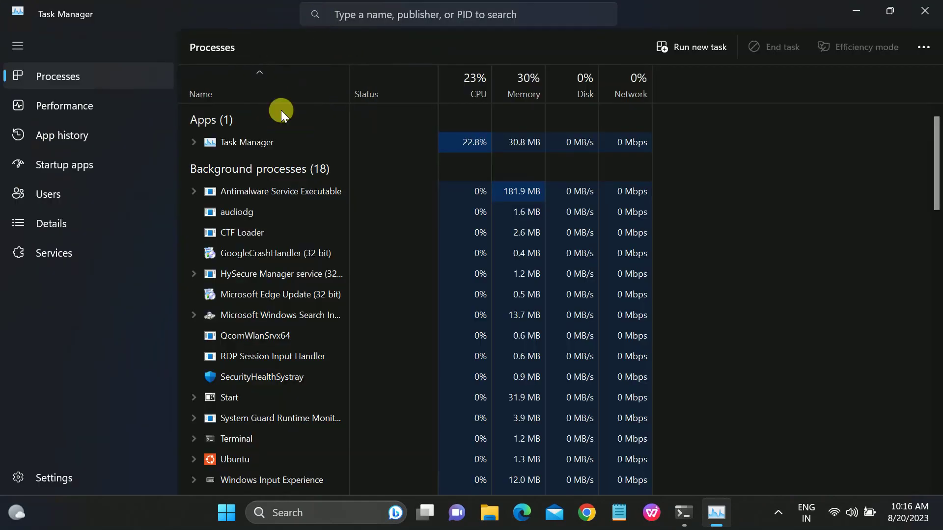
left_click(61, 108)
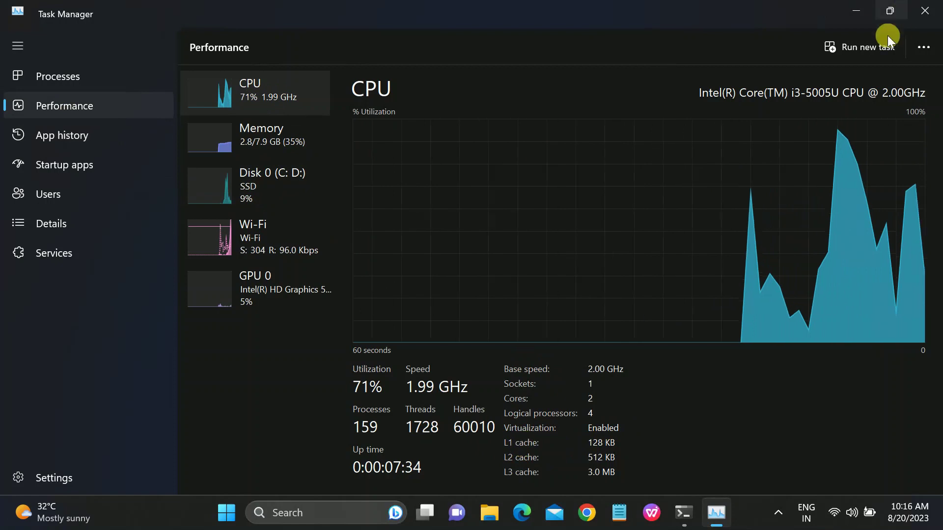
left_click(918, 17)
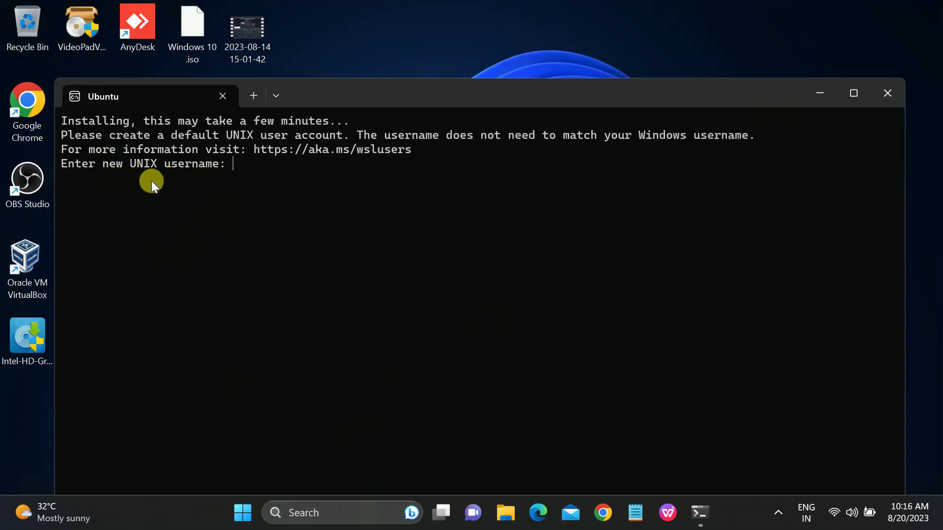
Create the default UNIX user account with the username tech, entering and retyping the account password
left_click(231, 166)
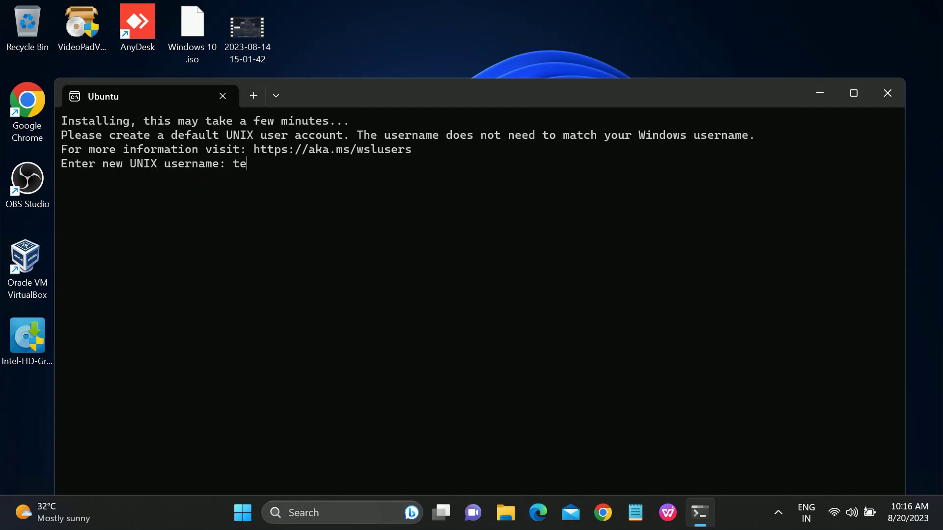
type("tech")
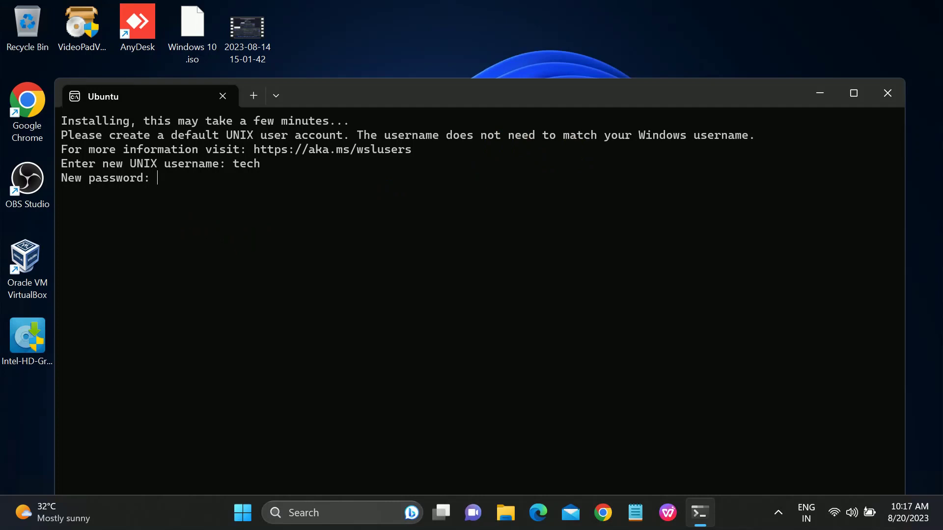
key("Return")
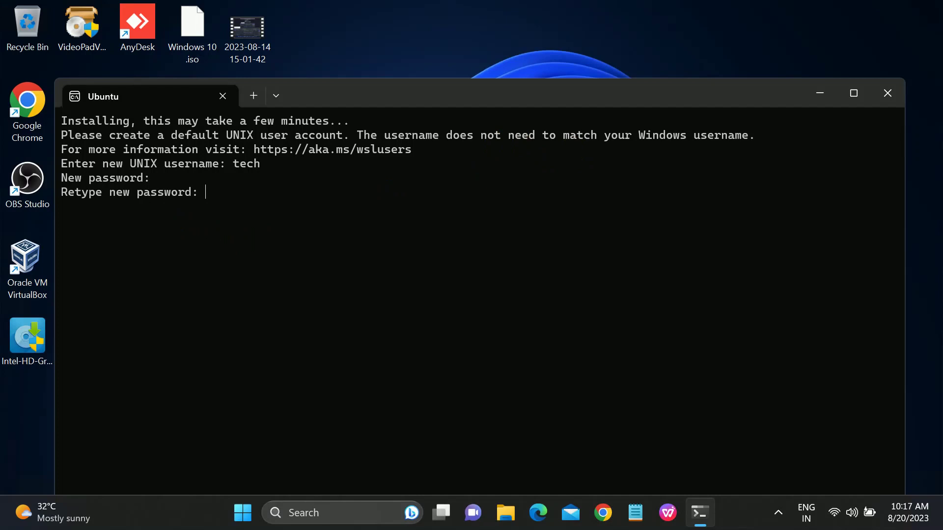
key("Return")
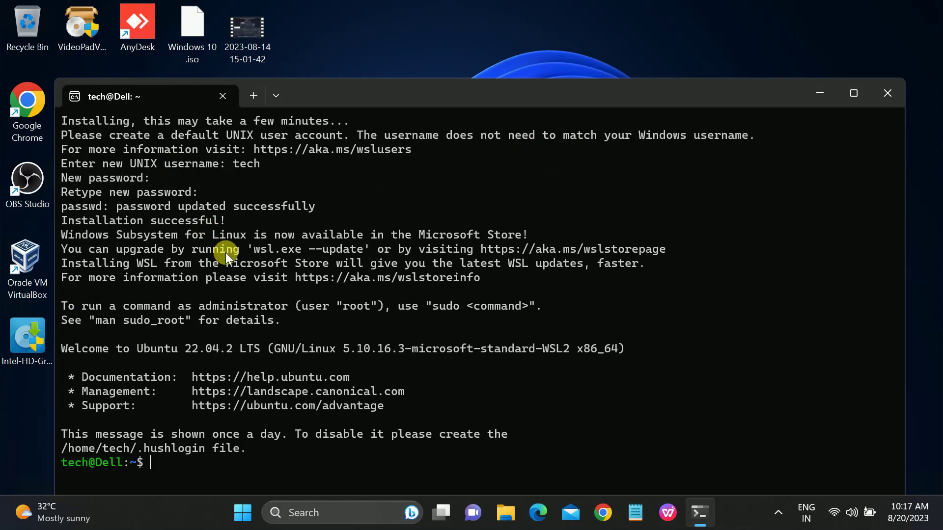
Maximize the Ubuntu terminal and highlight the release and kernel version in the welcome line
key("super+Up")
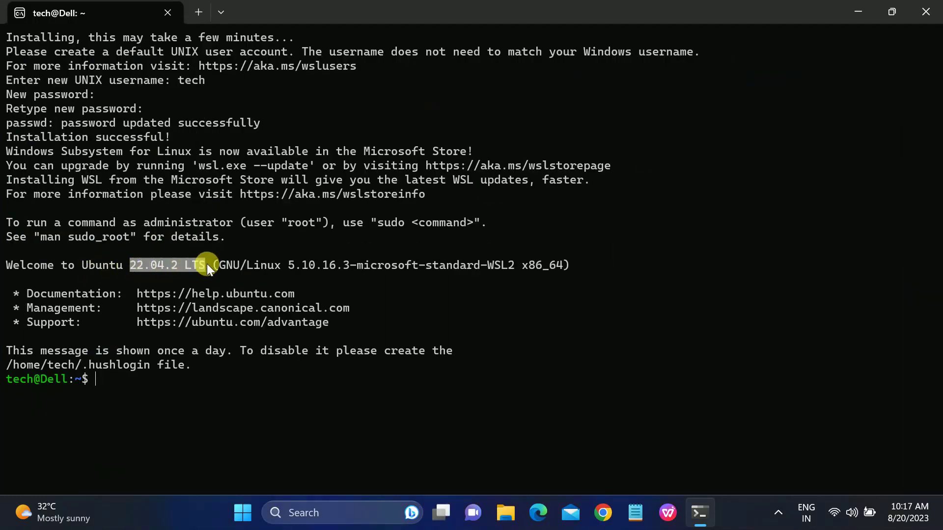
left_click_drag(264, 259, 358, 259)
left_click_drag(478, 263, 567, 263)
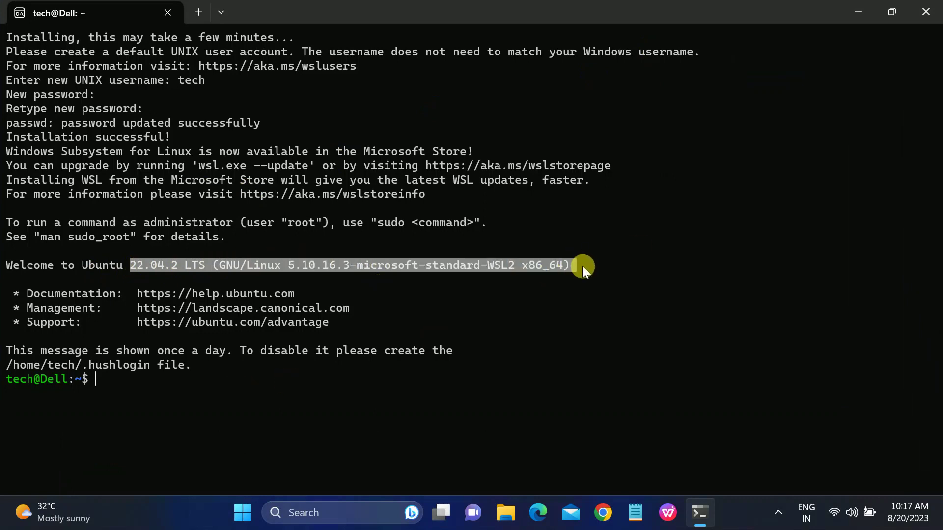
Clear the terminal and list all files of the home directory in long format with ls -all
left_click(238, 372)
type("clear")
key("Return")
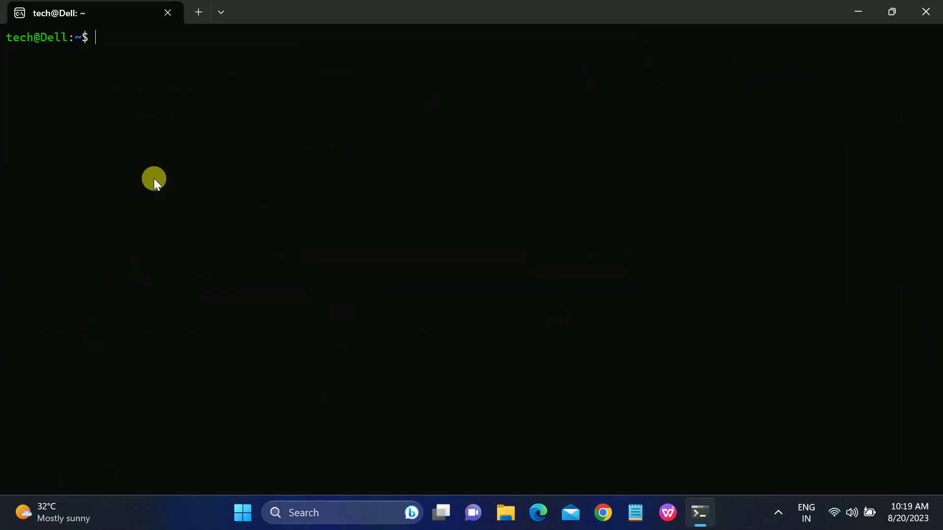
type("ls -")
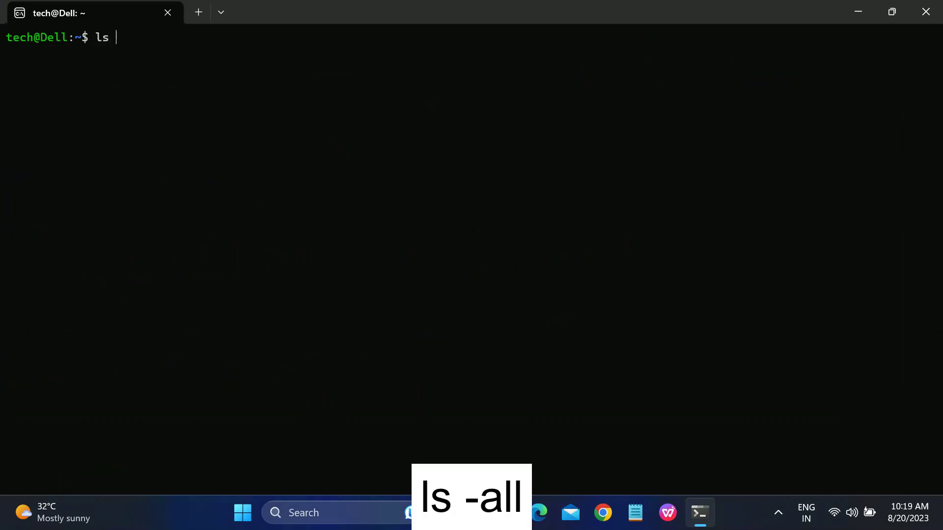
type("all")
key("Return")
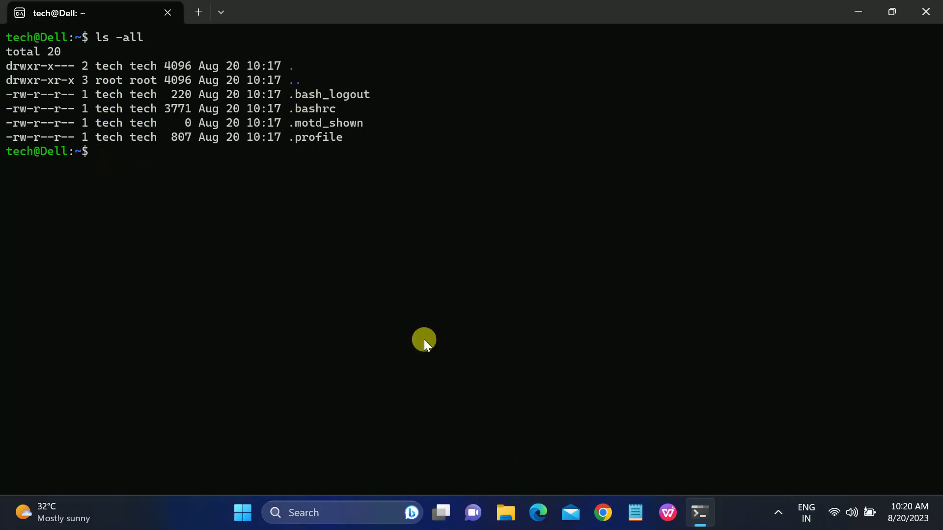
View the contents of Local Disk (C:) in File Explorer, then minimize it to return to the Ubuntu terminal
left_click(500, 520)
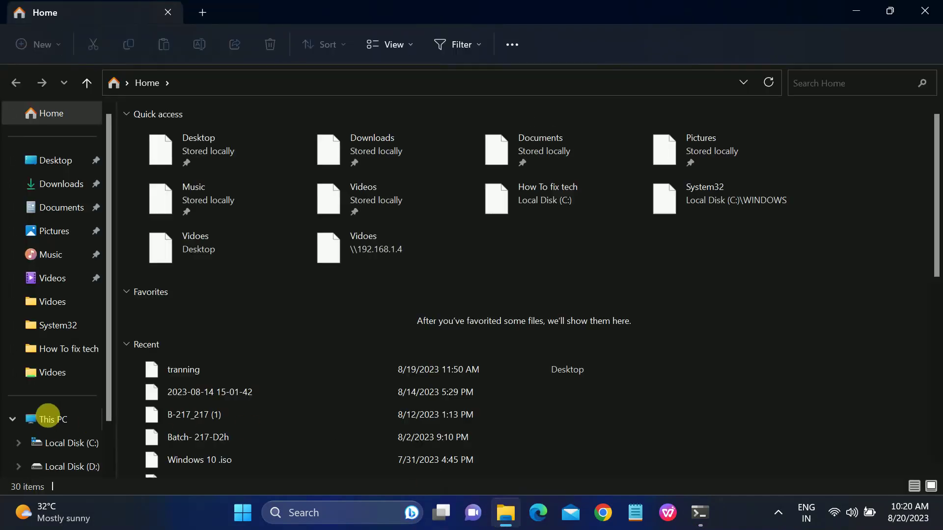
left_click(53, 420)
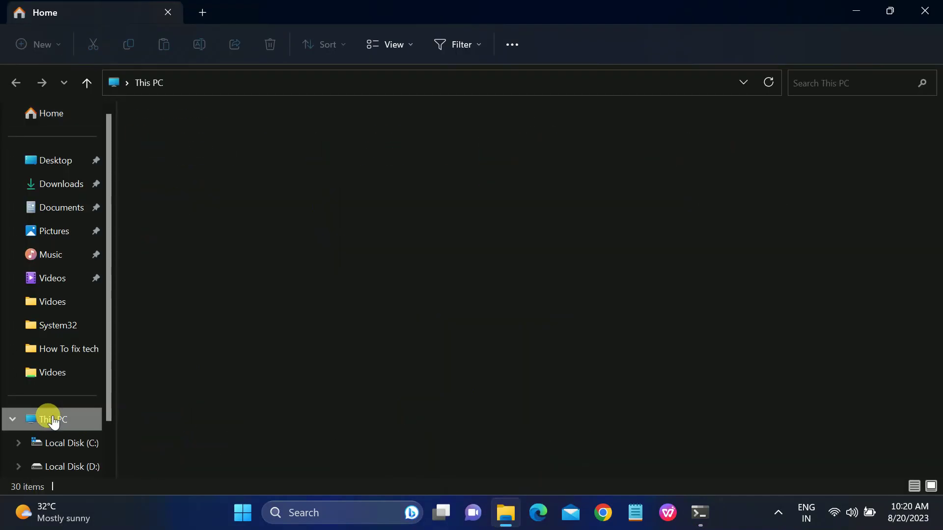
double_click(241, 156)
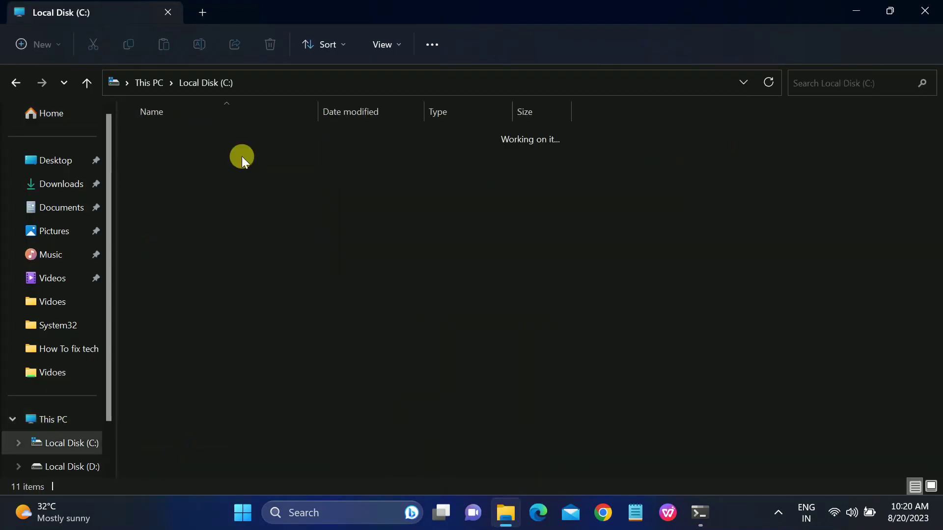
left_click(852, 11)
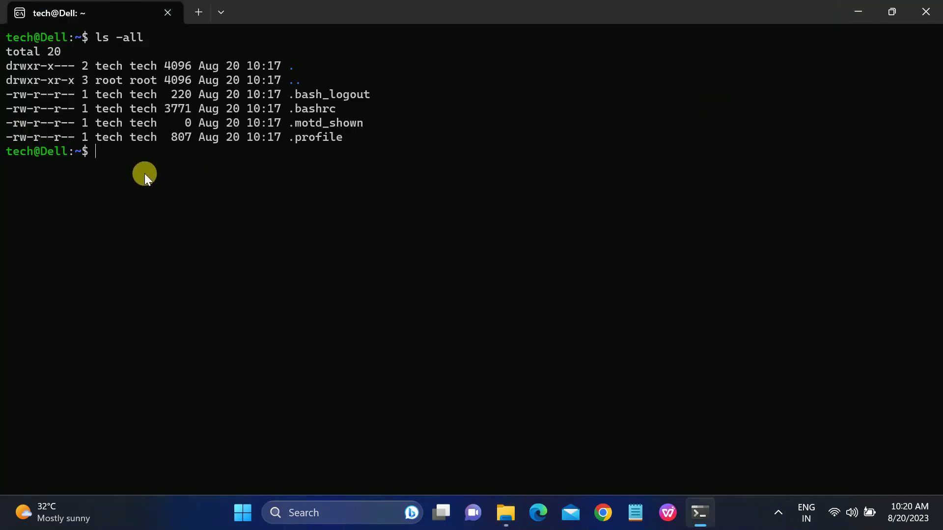
Change the terminal's working directory to the Windows C drive with cd /mnt/c
type("cd ")
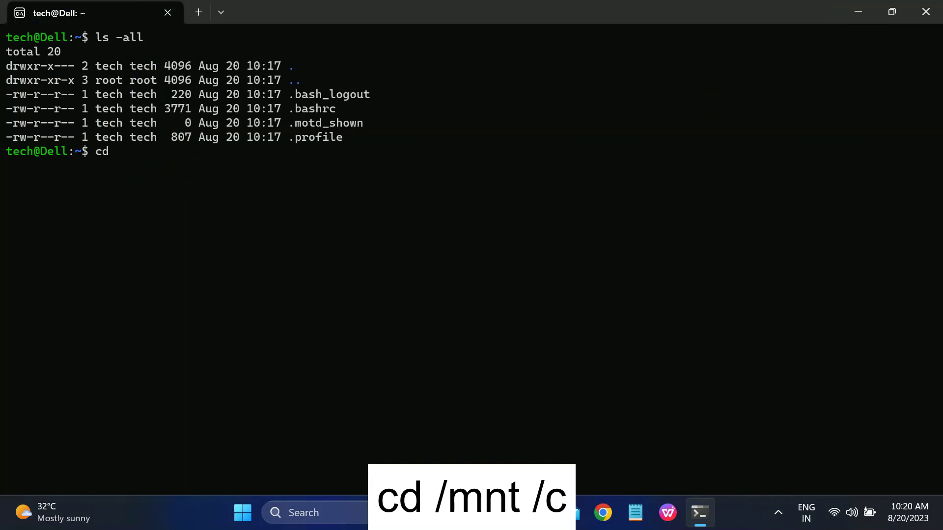
type("/mnt/c")
key("Return")
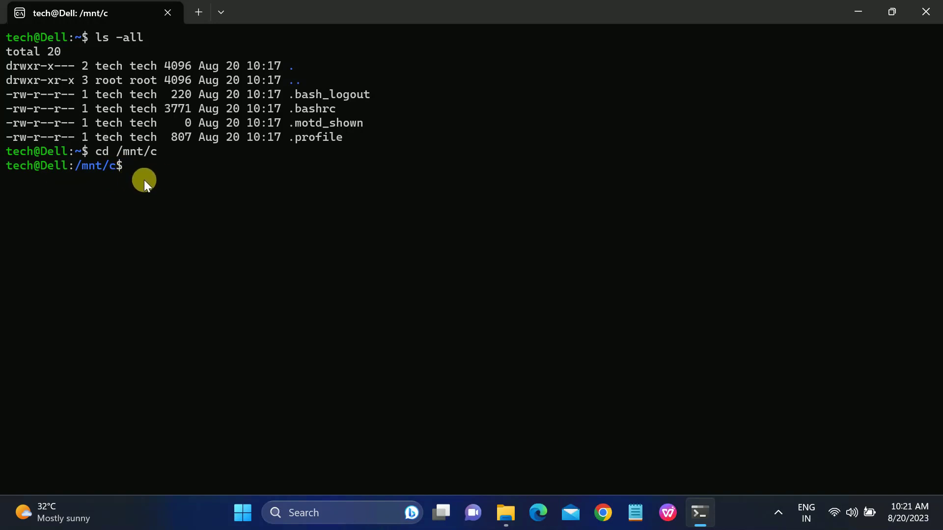
Clear the terminal and list the entire contents of /mnt/c with ls -all
type("clear")
key("Return")
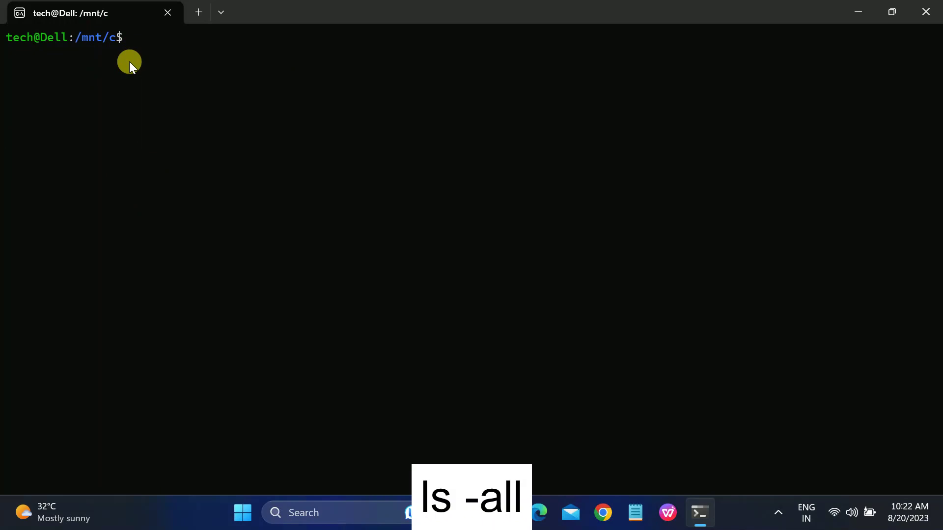
type("ls -all")
key("Return")
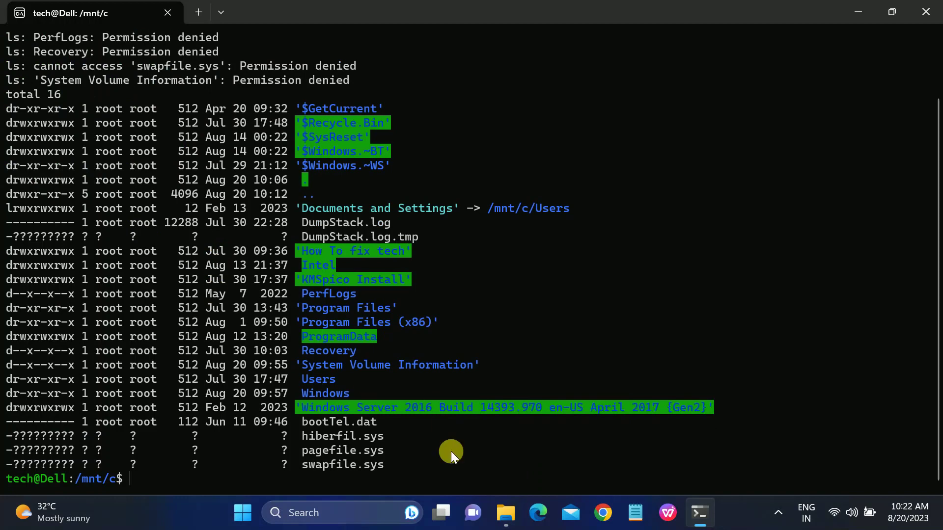
Compare the folders of Local Disk (C:) in File Explorer with the /mnt/c listing in the Ubuntu terminal
left_click(504, 513)
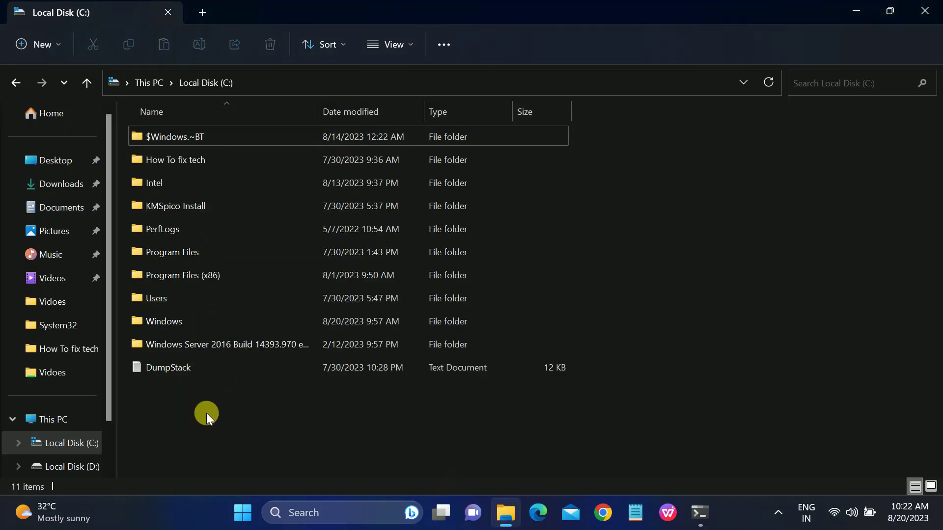
left_click(849, 10)
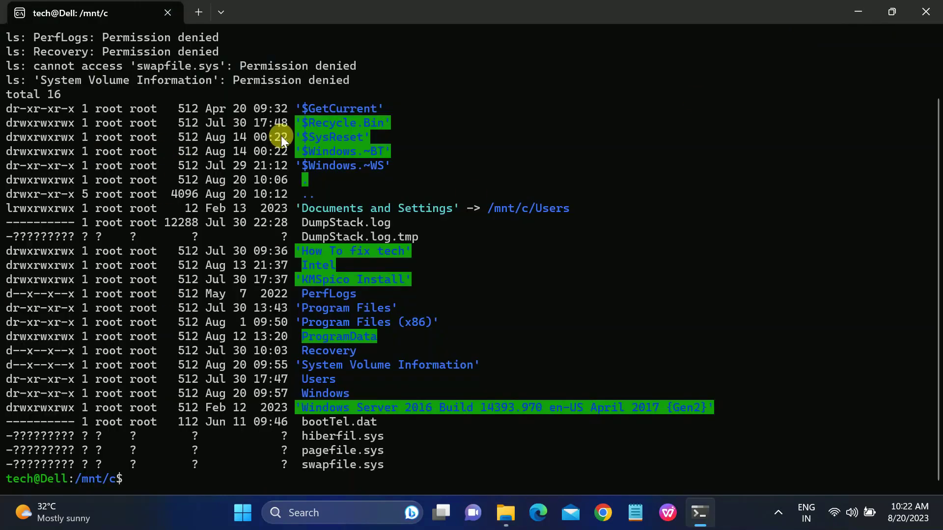
left_click_drag(316, 125, 369, 128)
left_click(301, 217)
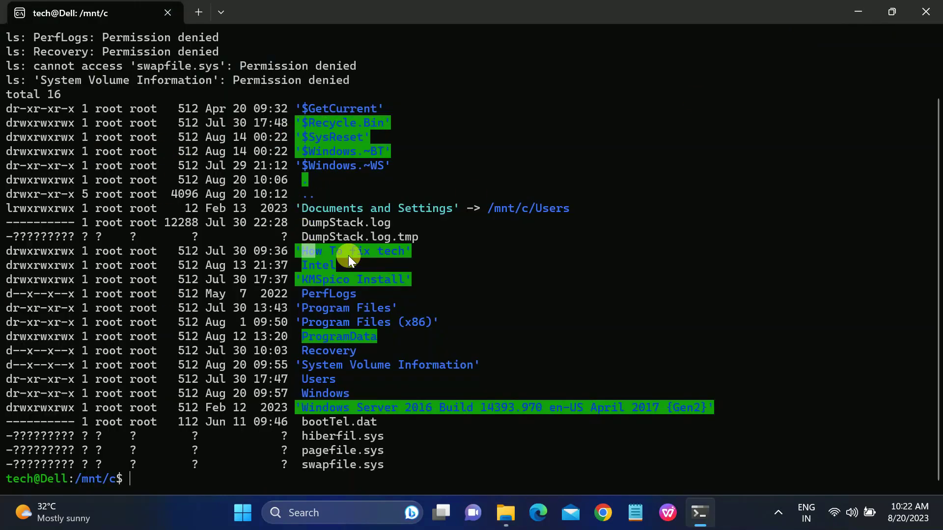
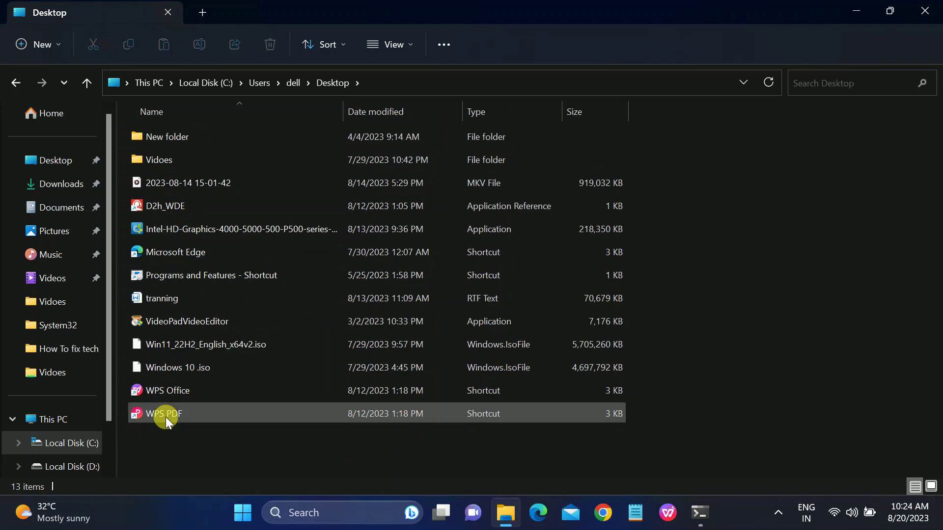
Minimize File Explorer and change the terminal's working directory to the Windows desktop folder with cd users/dell/desktop
left_click(847, 12)
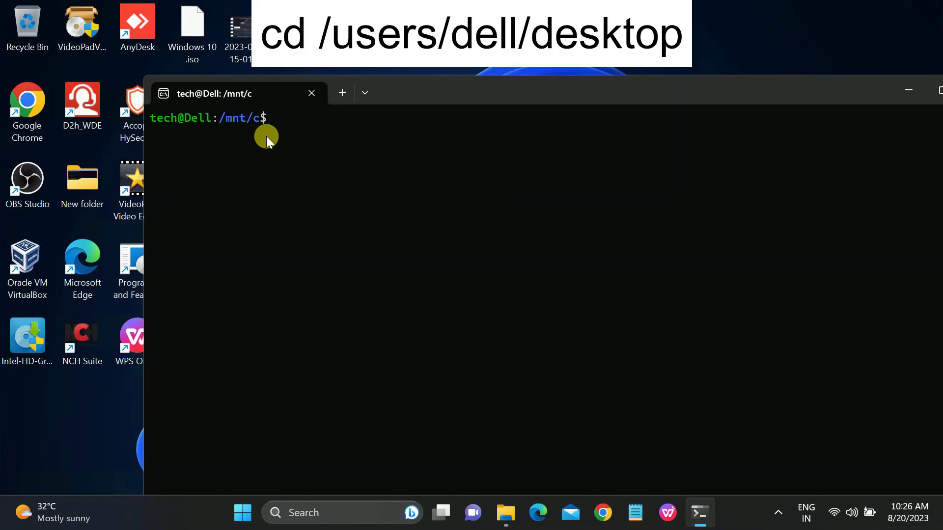
type("cd")
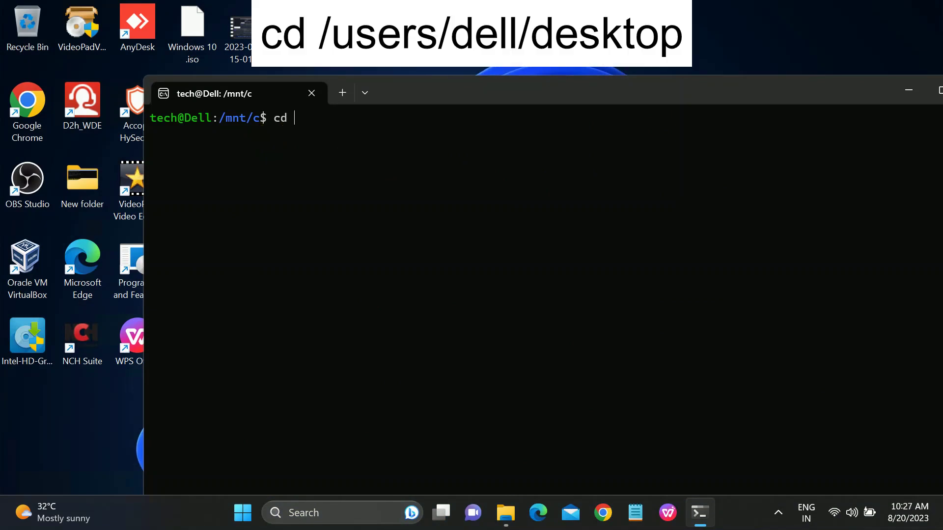
type(" users/dell/des")
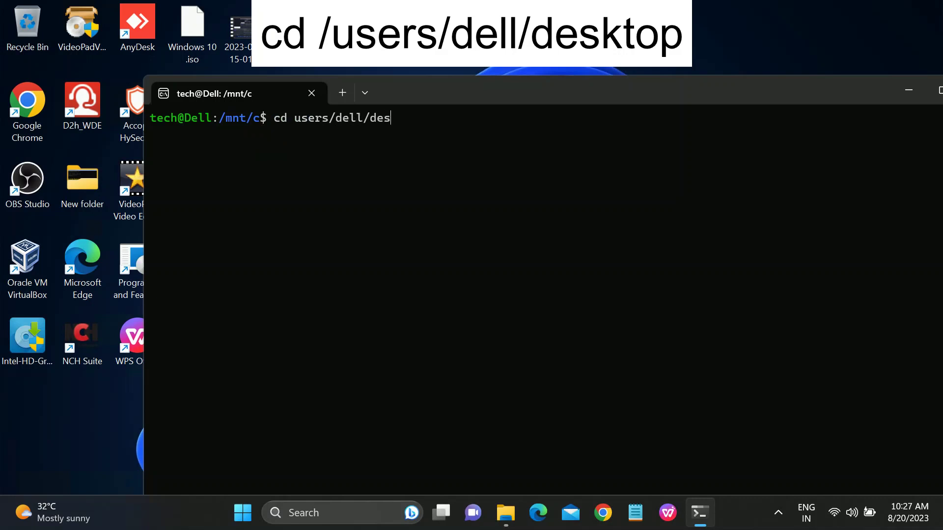
type("ktop")
key("Return")
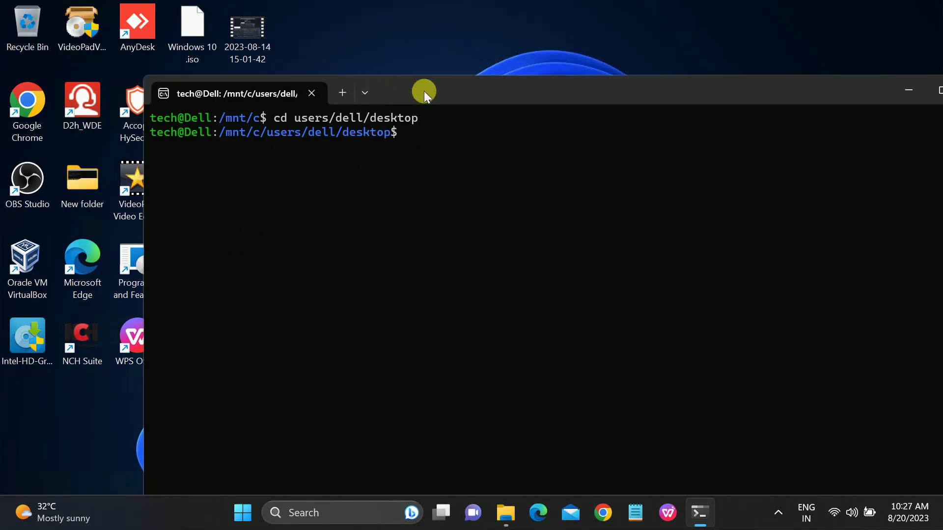
Move the terminal aside, create an empty file on the Windows desktop with touch tech.text, and open it from the desktop
left_click_drag(461, 88, 518, 93)
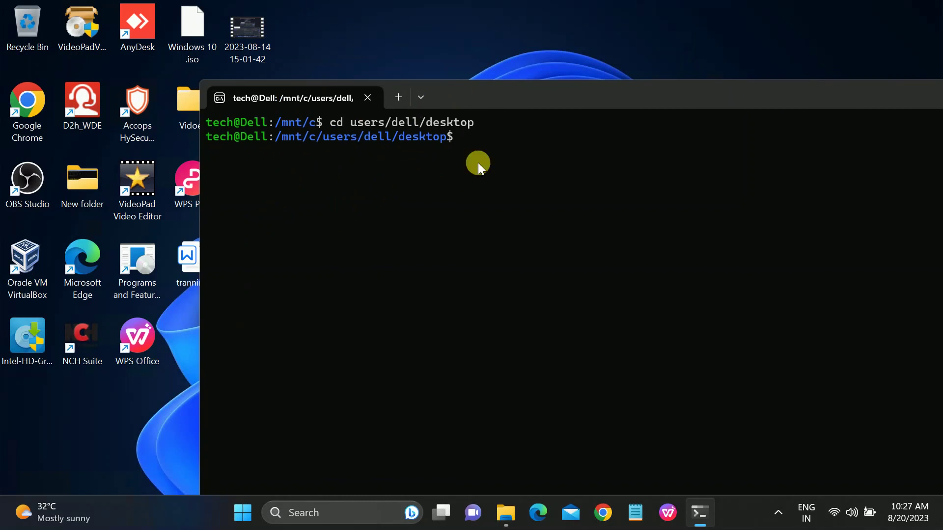
type("touch")
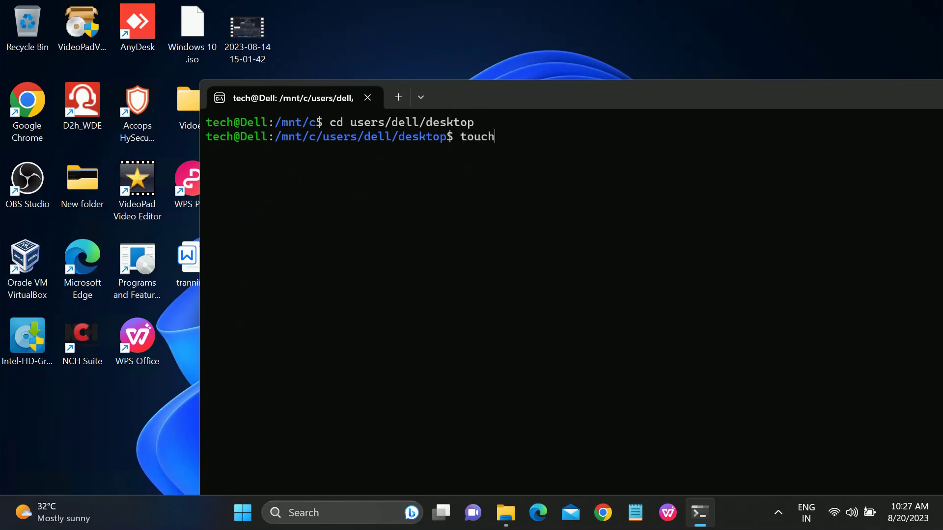
type(" tech.tex")
key("BackSpace")
key("BackSpace")
type("ext")
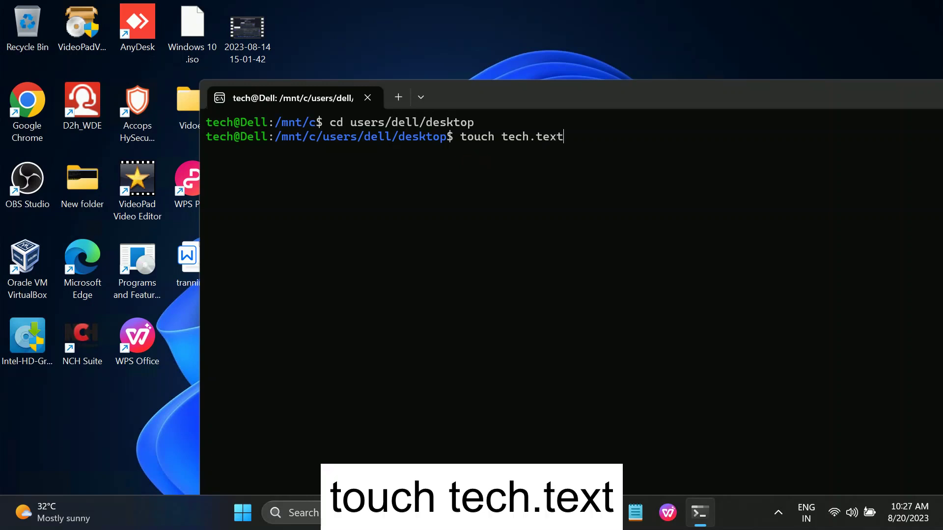
key("Return")
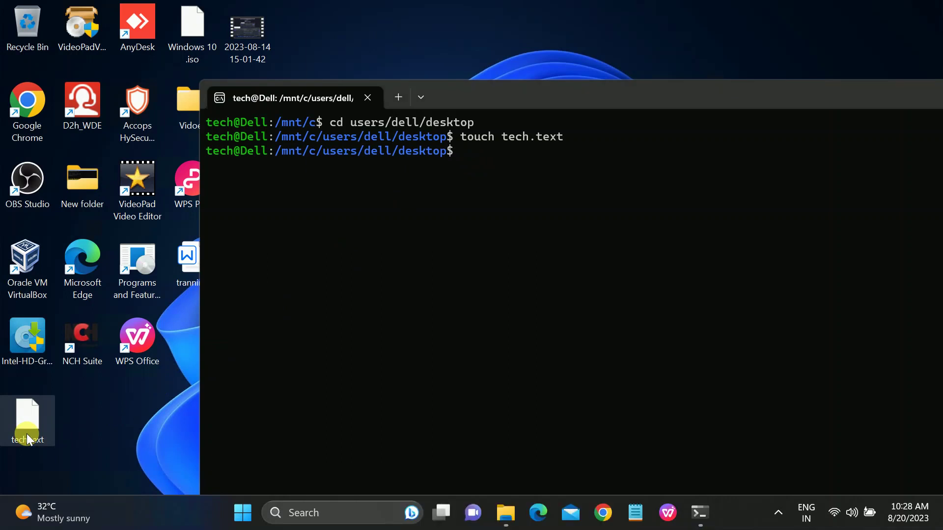
double_click(26, 435)
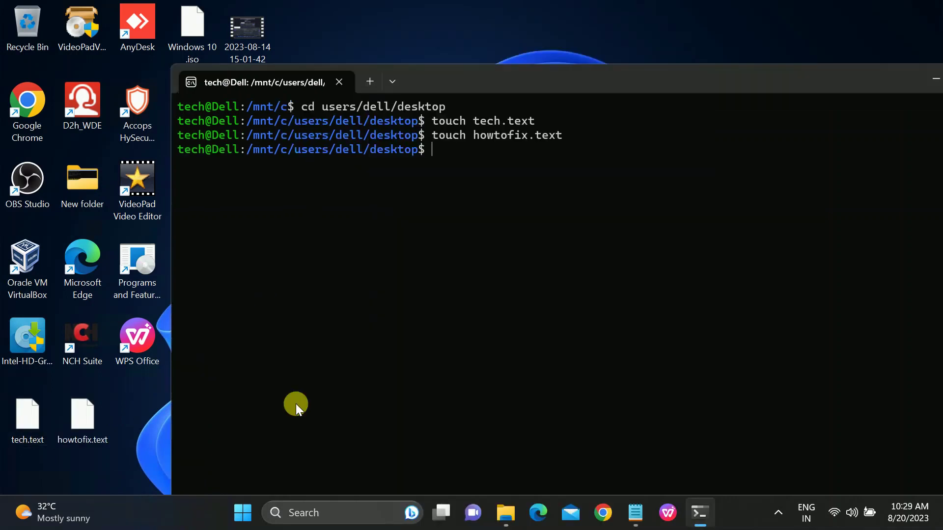